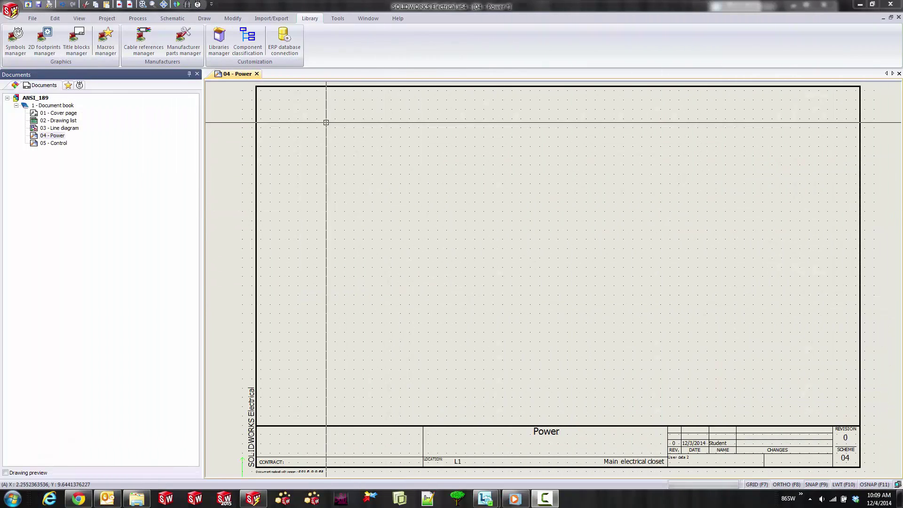
Start a DWG symbol import from the Symbols manager and add S31.dwg to the file list.
{"action": "left_click", "coordinate": [14, 38]}
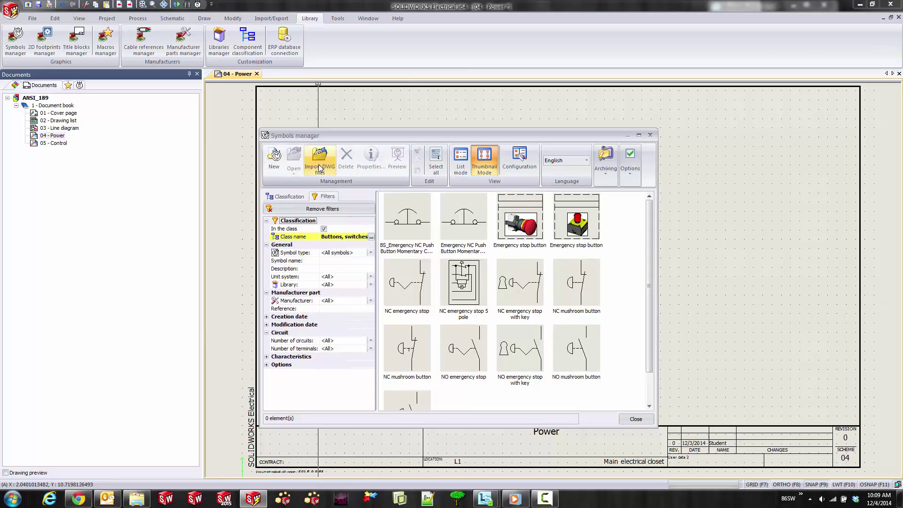
{"action": "left_click", "coordinate": [320, 162]}
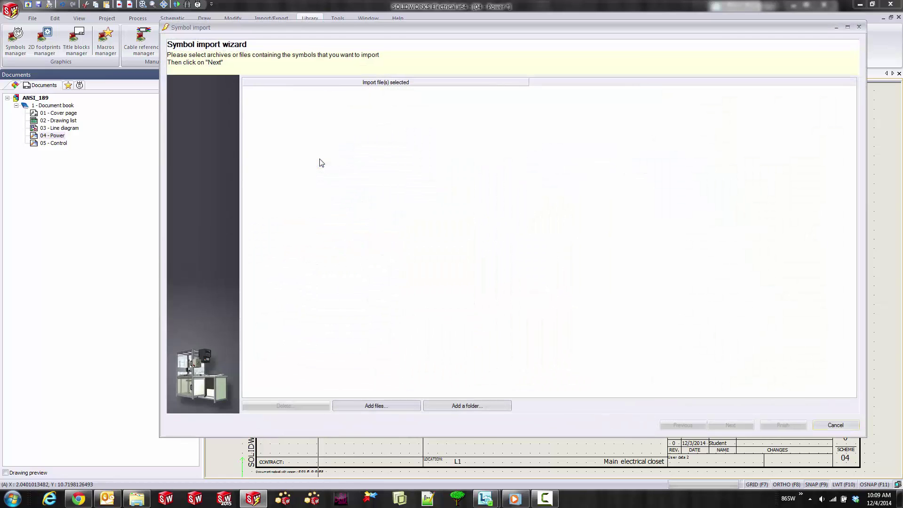
{"action": "left_click", "coordinate": [468, 406]}
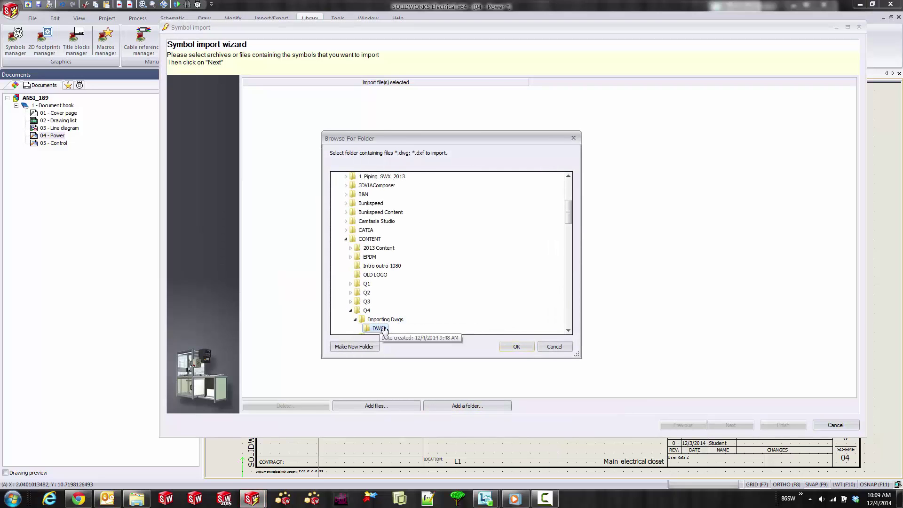
{"action": "left_click", "coordinate": [515, 346]}
{"action": "left_click", "coordinate": [388, 404]}
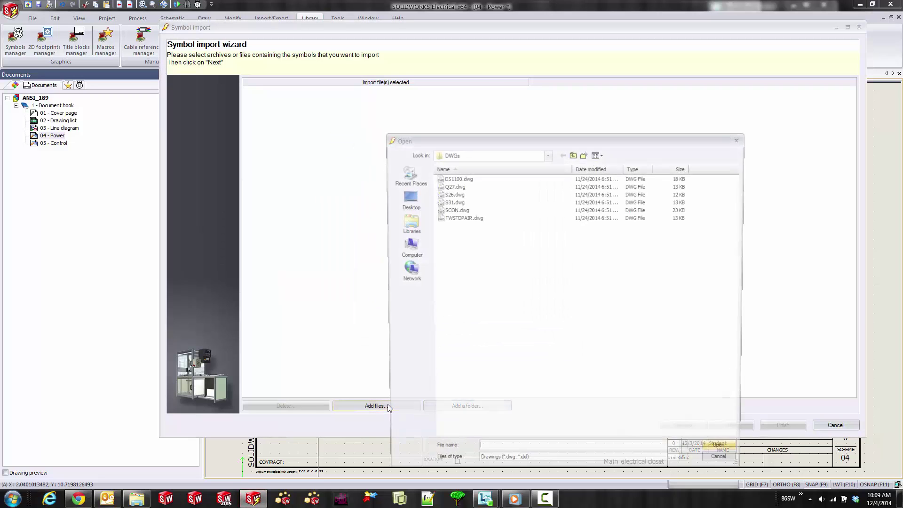
{"action": "left_click", "coordinate": [452, 201]}
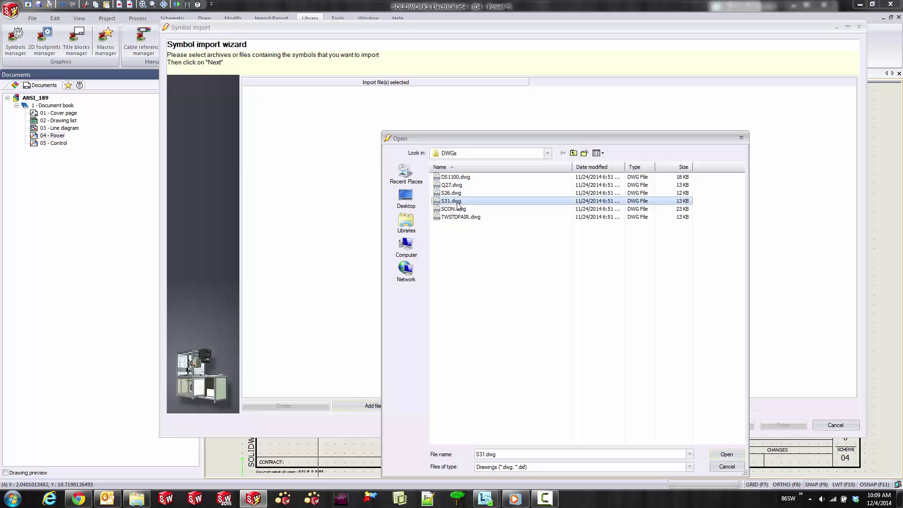
{"action": "left_click", "coordinate": [724, 454]}
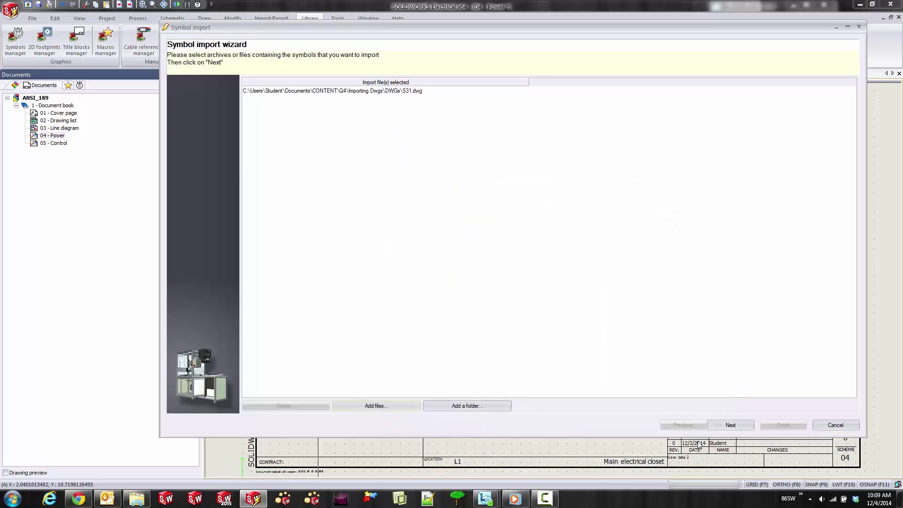
Keep <No configuration> for the import and advance to the new symbols list.
{"action": "left_click", "coordinate": [737, 425]}
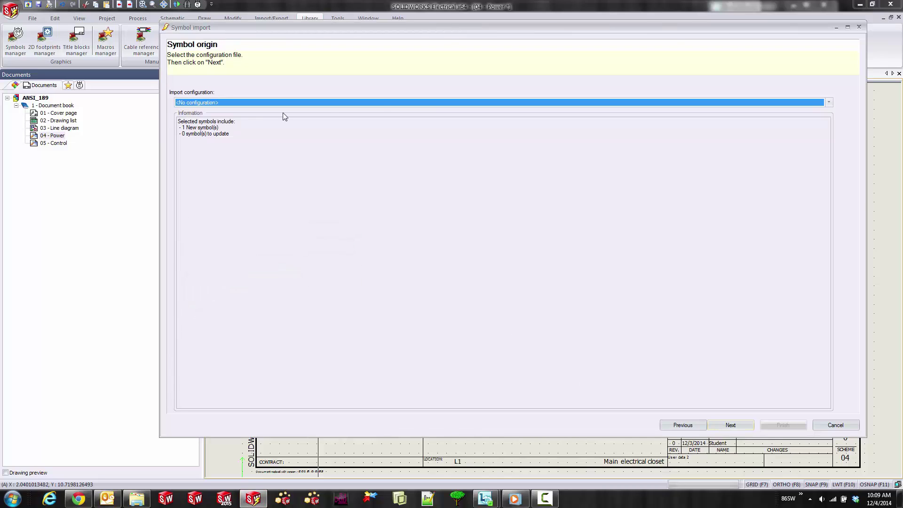
{"action": "left_click", "coordinate": [379, 102]}
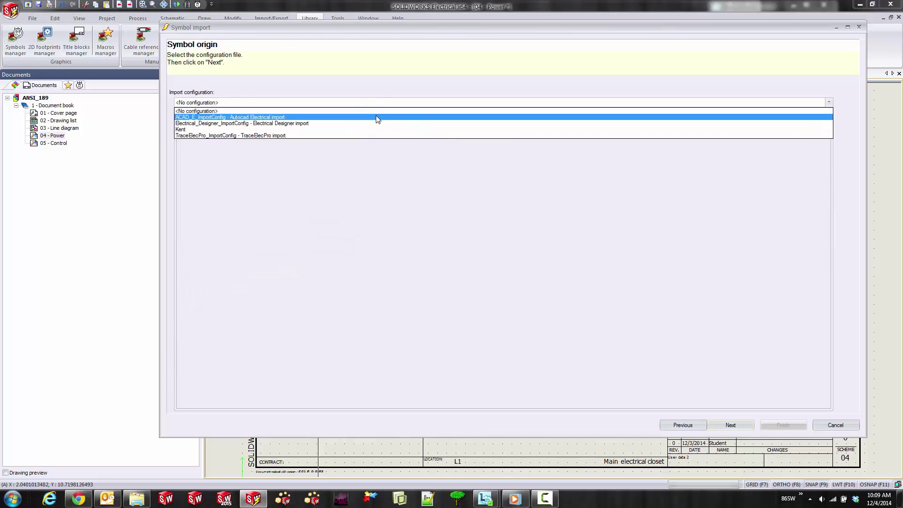
{"action": "left_click", "coordinate": [416, 111]}
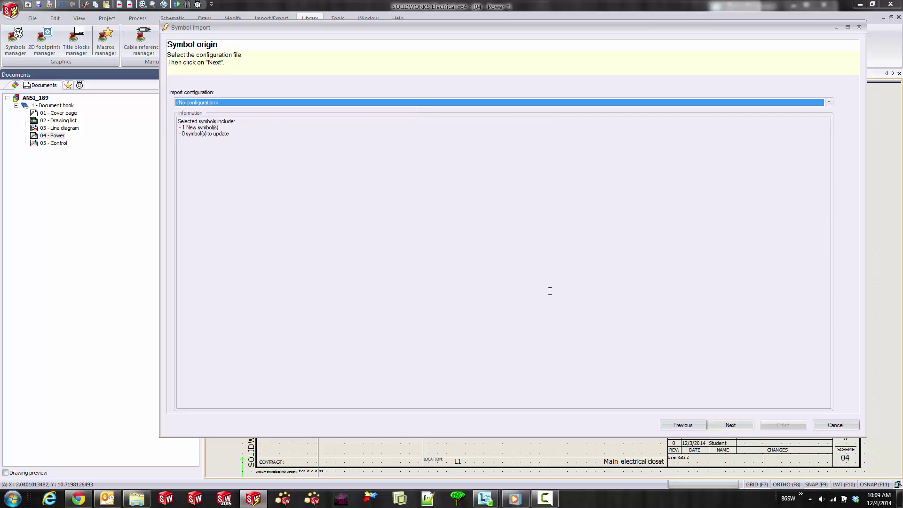
{"action": "left_click", "coordinate": [725, 425]}
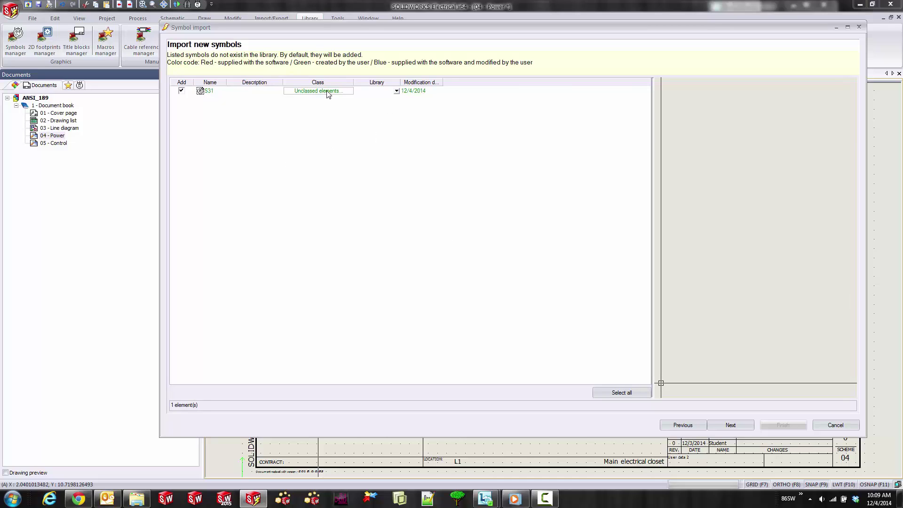
Classify the S31 symbol under Buttons, switches\Emergency.
{"action": "left_click", "coordinate": [298, 92]}
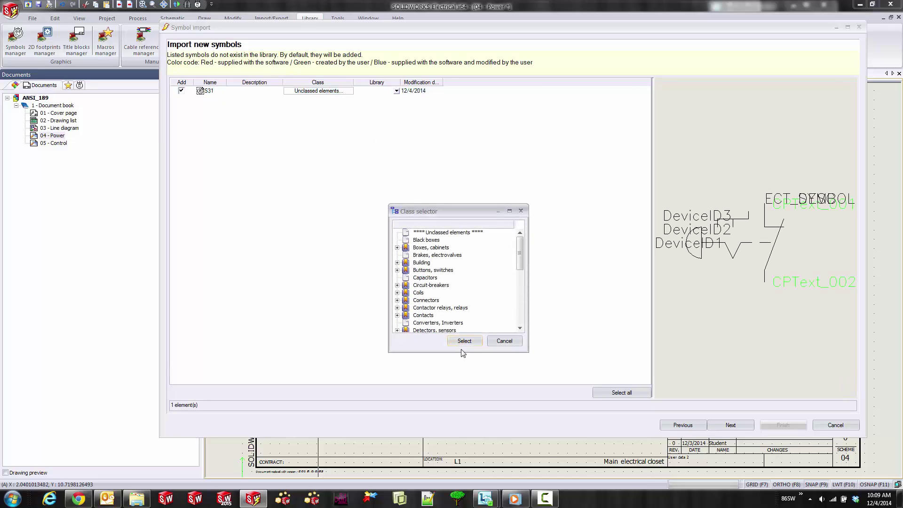
{"action": "left_click", "coordinate": [397, 270]}
{"action": "left_click", "coordinate": [435, 278]}
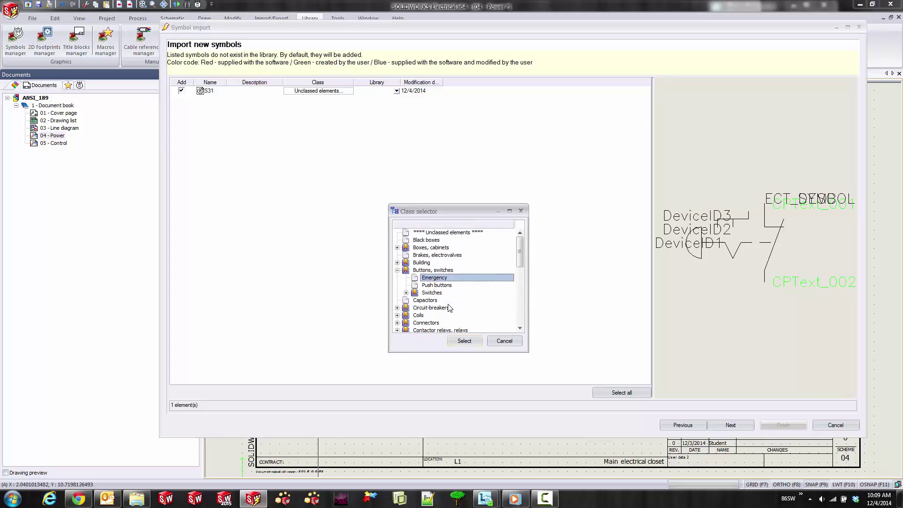
{"action": "left_click", "coordinate": [470, 343]}
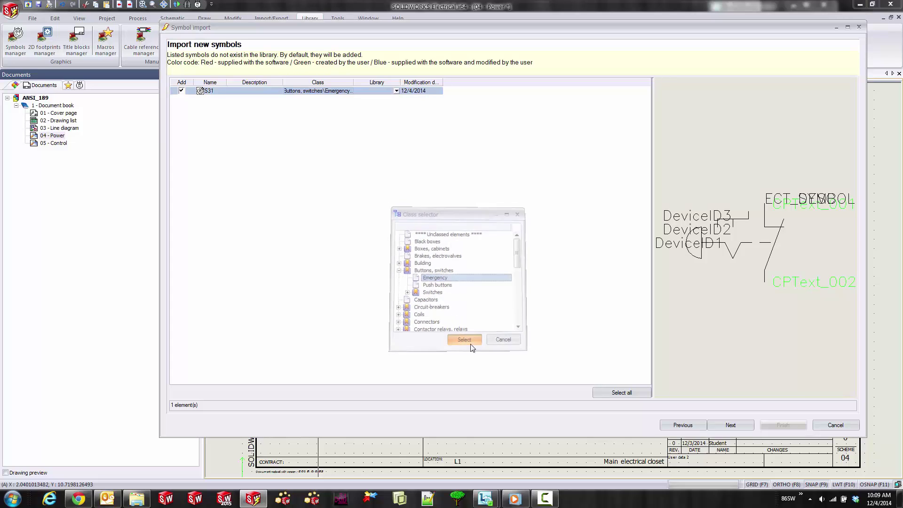
Describe S31 as 'NC Emergency Push Button' and assign it to the test library.
{"action": "double_click", "coordinate": [262, 91]}
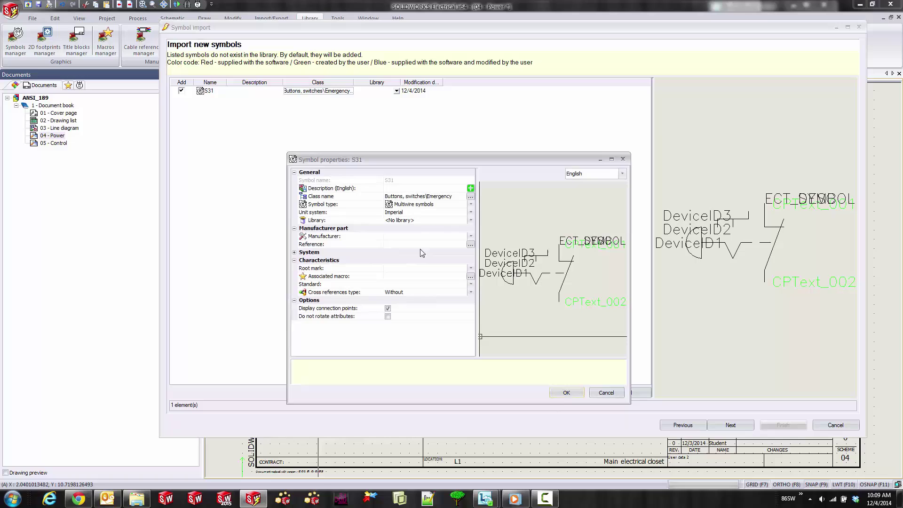
{"action": "left_click", "coordinate": [415, 189]}
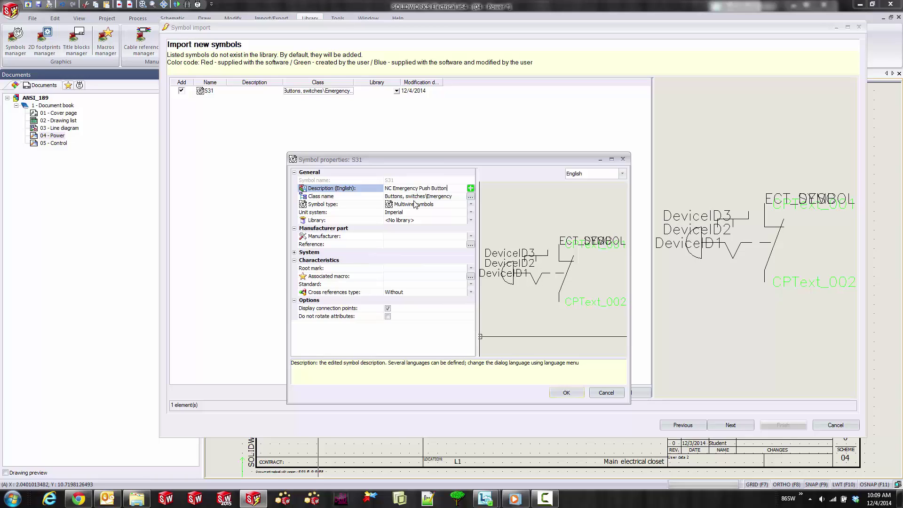
{"action": "left_click", "coordinate": [415, 220]}
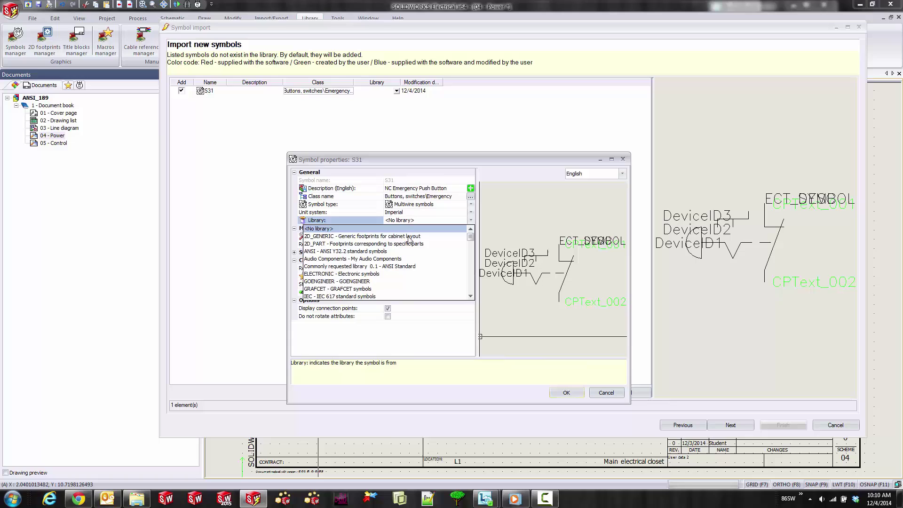
{"action": "scroll", "coordinate": [405, 261], "scroll_direction": "down", "scroll_amount": 5}
{"action": "left_click", "coordinate": [379, 281]}
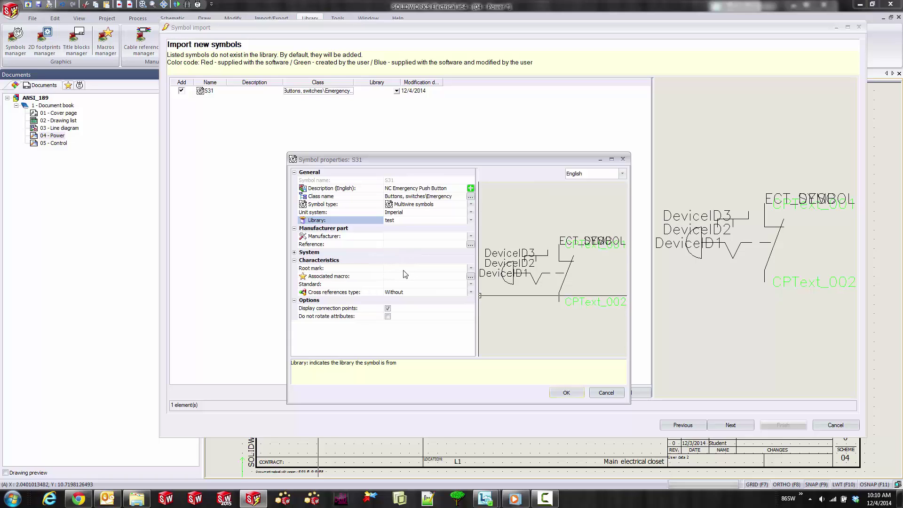
{"action": "left_click", "coordinate": [573, 394]}
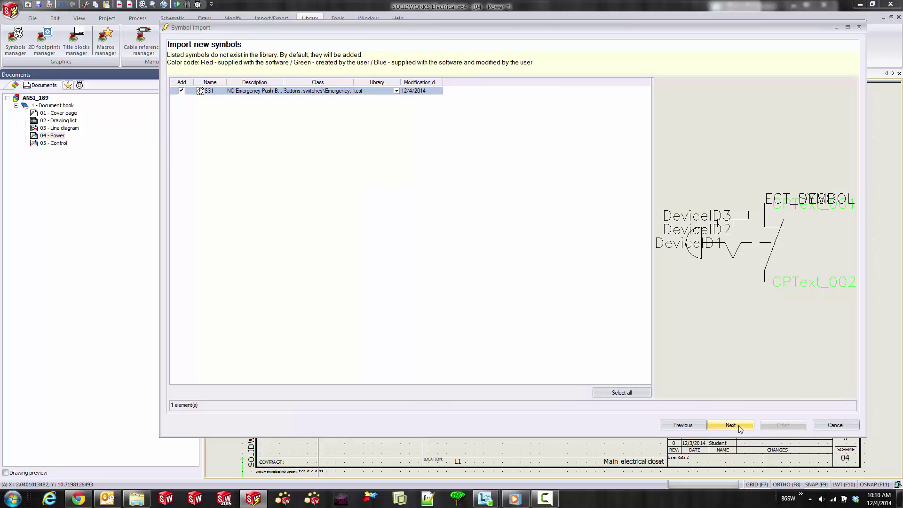
Map DeviceID1 and DeviceID2 to the #REF_DES_1 and #REF_DES_2 manufacturer part attributes.
{"action": "left_click", "coordinate": [738, 425]}
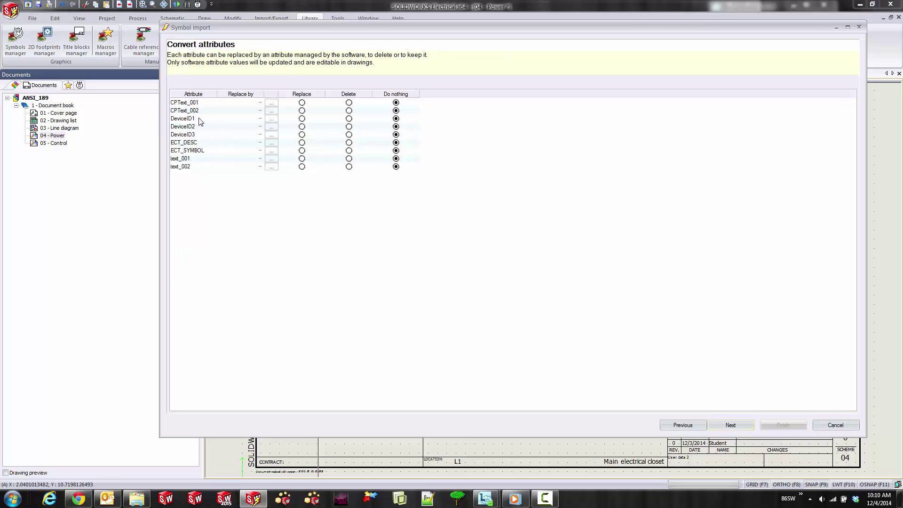
{"action": "left_click", "coordinate": [252, 120]}
{"action": "left_click", "coordinate": [271, 119]}
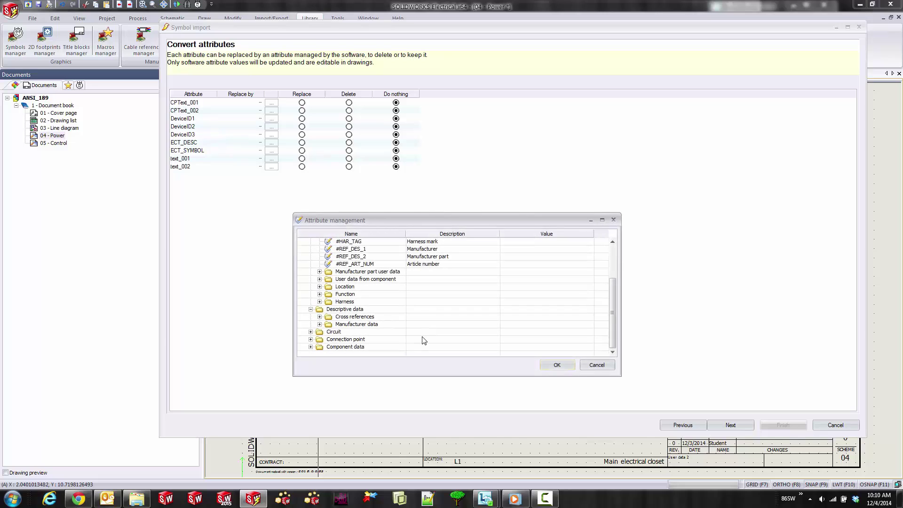
{"action": "left_click", "coordinate": [421, 251]}
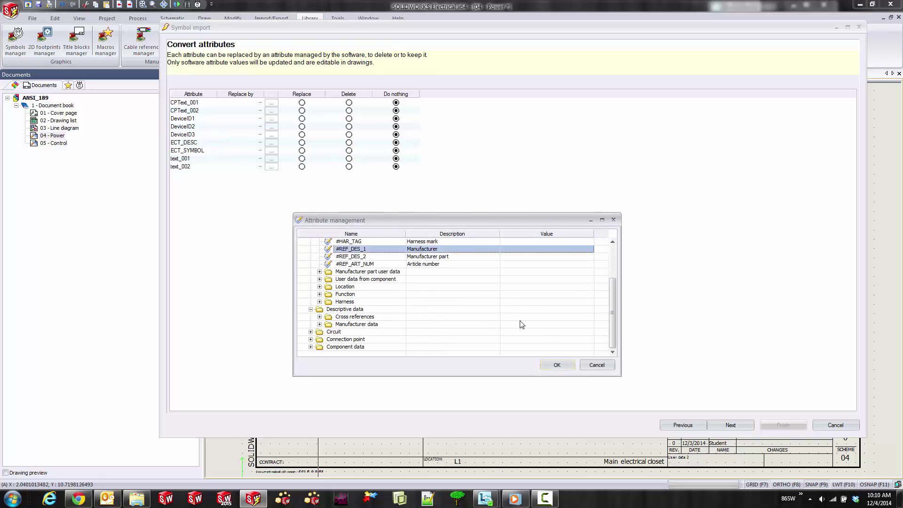
{"action": "left_click", "coordinate": [559, 365]}
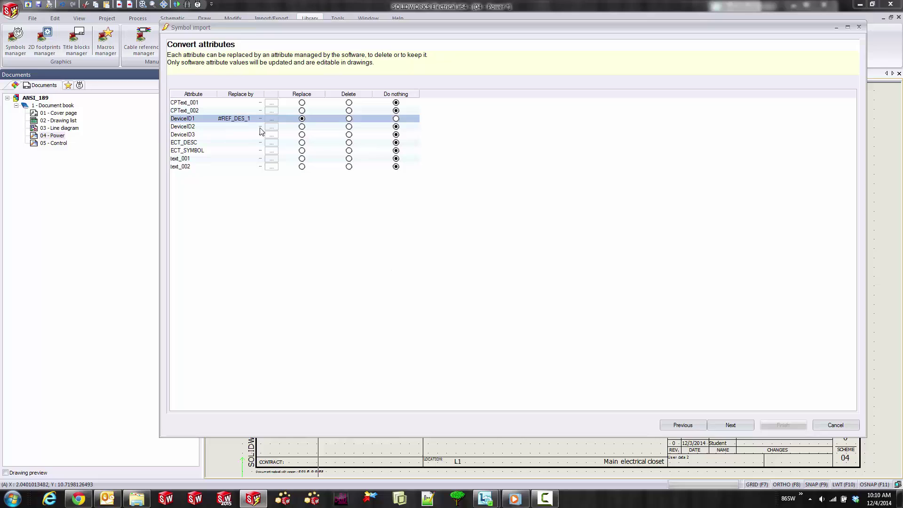
{"action": "left_click", "coordinate": [272, 127]}
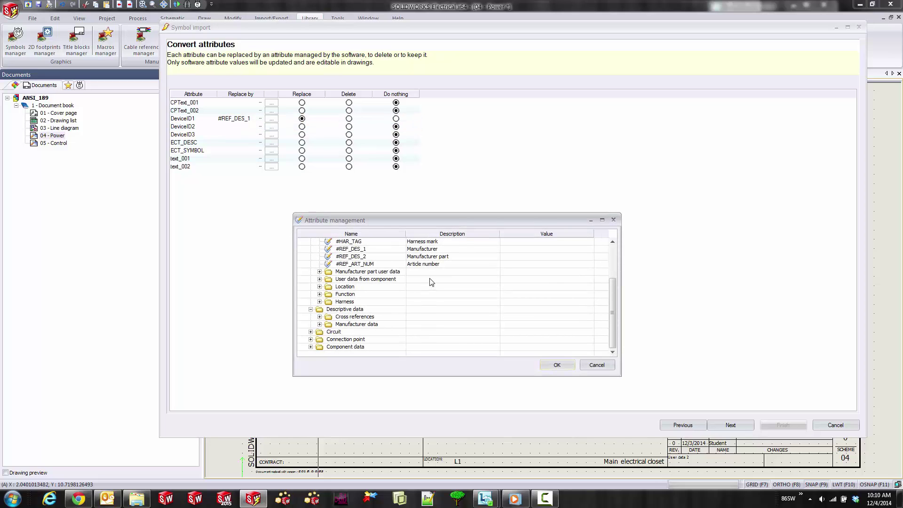
{"action": "left_click", "coordinate": [417, 256]}
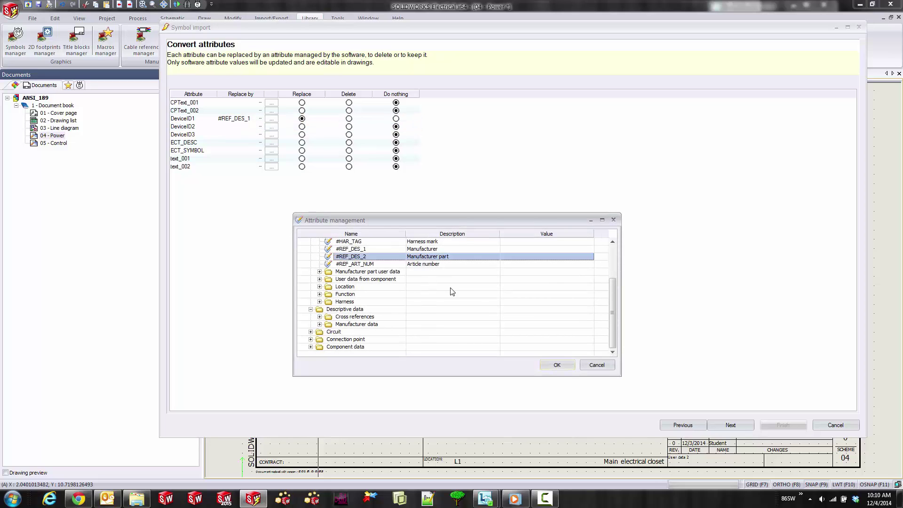
{"action": "left_click", "coordinate": [563, 365]}
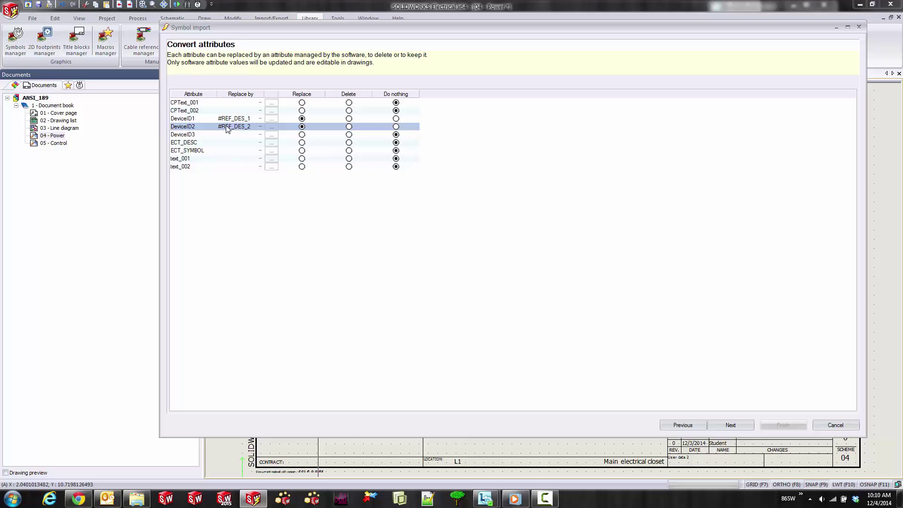
Map ECT_DESC to #REF_TZ_0_L1 and set text_001 and text_002 to Delete.
{"action": "left_click", "coordinate": [272, 142]}
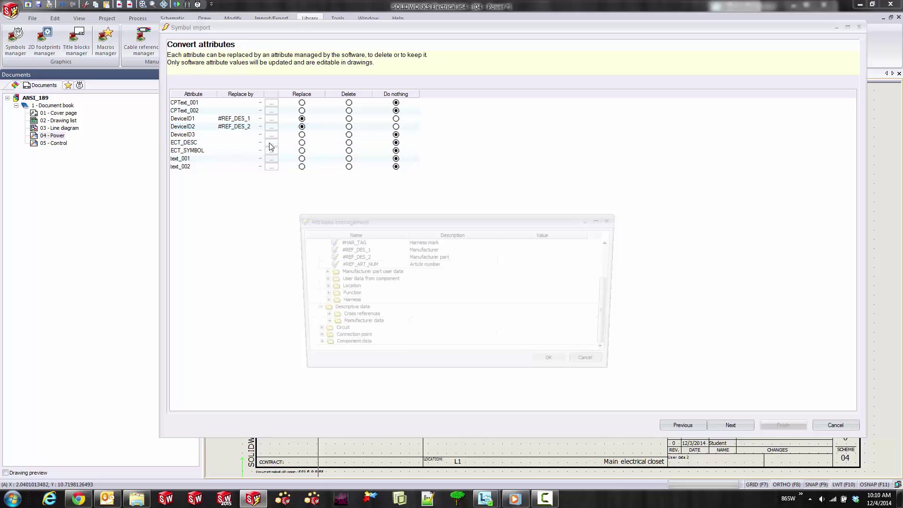
{"action": "left_click", "coordinate": [319, 272]}
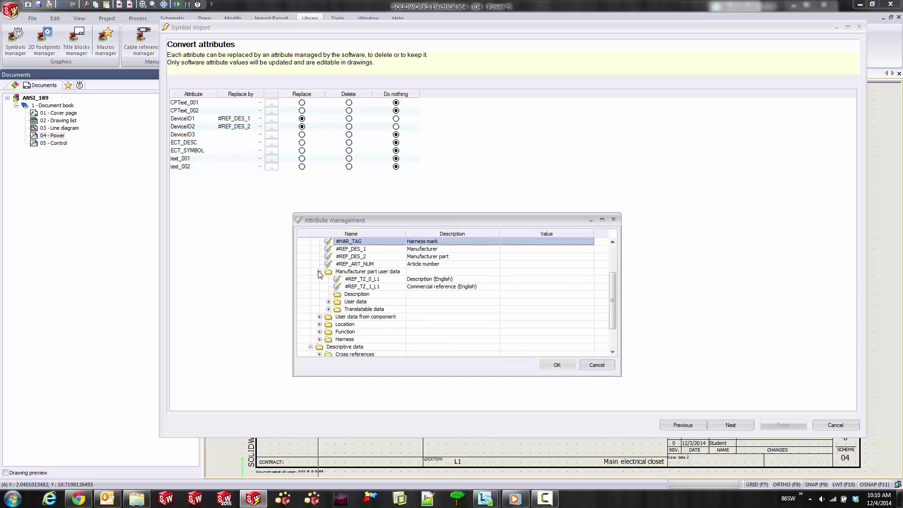
{"action": "left_click", "coordinate": [374, 281]}
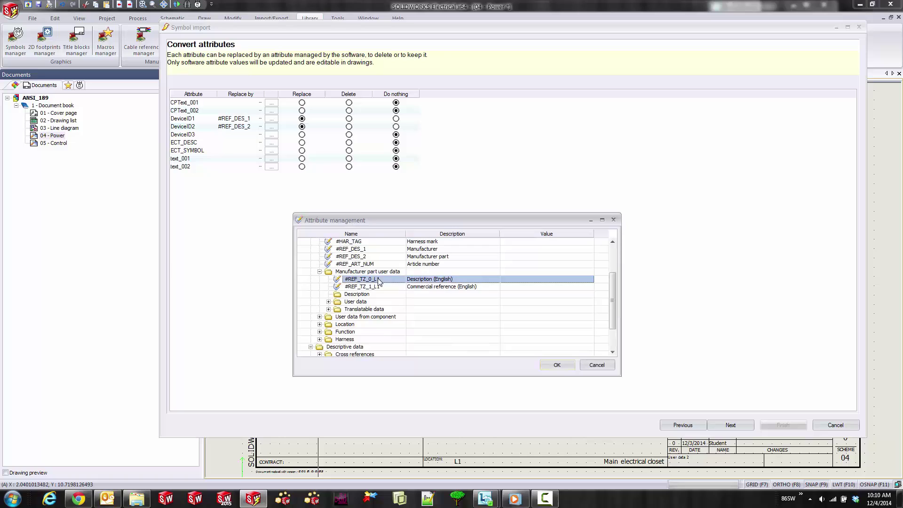
{"action": "left_click", "coordinate": [557, 366]}
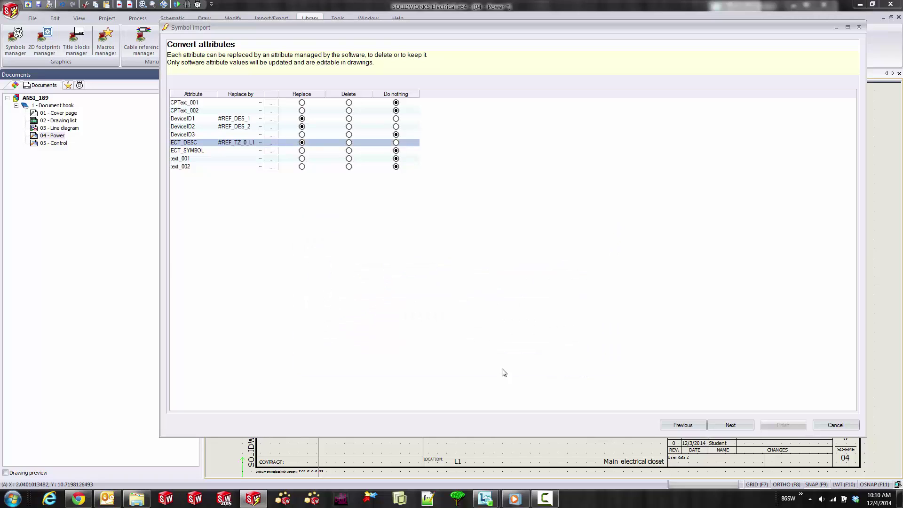
{"action": "left_click", "coordinate": [349, 159]}
{"action": "left_click", "coordinate": [349, 167]}
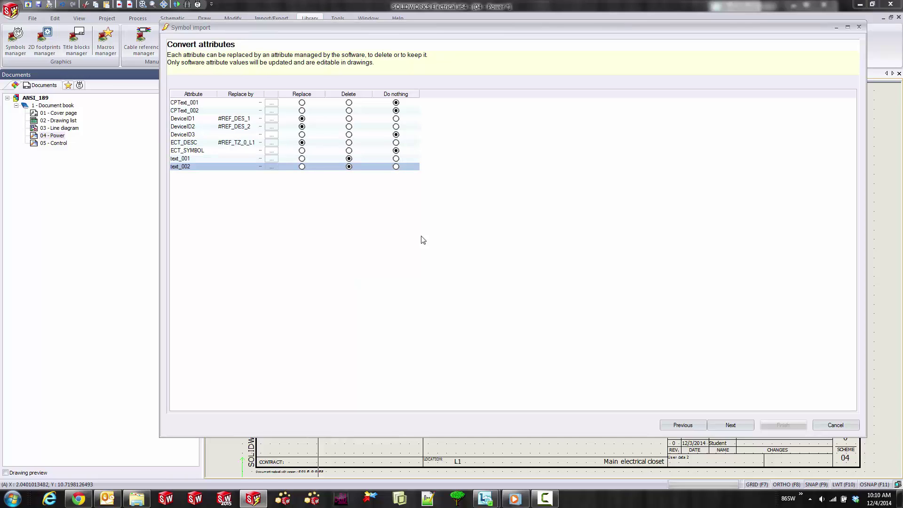
Reach the Save your settings step and choose Do not save for the import configuration.
{"action": "left_click", "coordinate": [739, 425]}
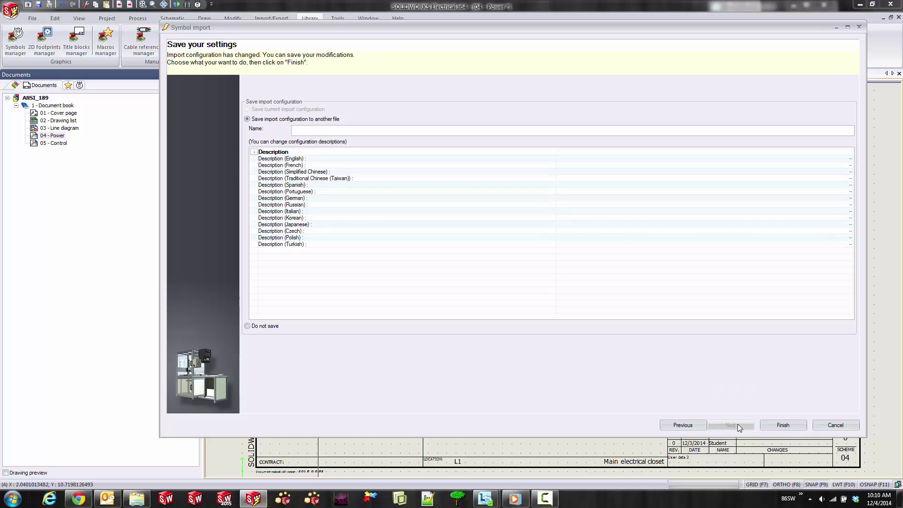
{"action": "left_click", "coordinate": [327, 130]}
{"action": "left_click", "coordinate": [696, 424]}
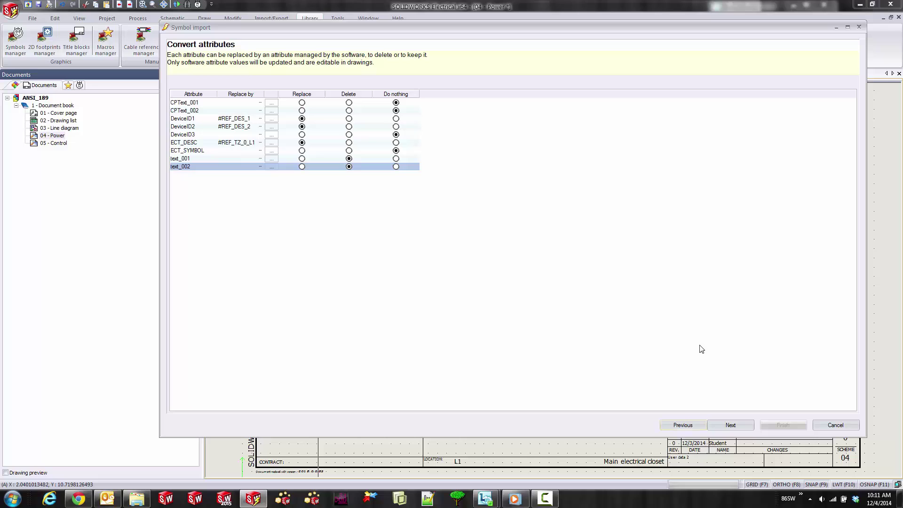
{"action": "left_click", "coordinate": [730, 425]}
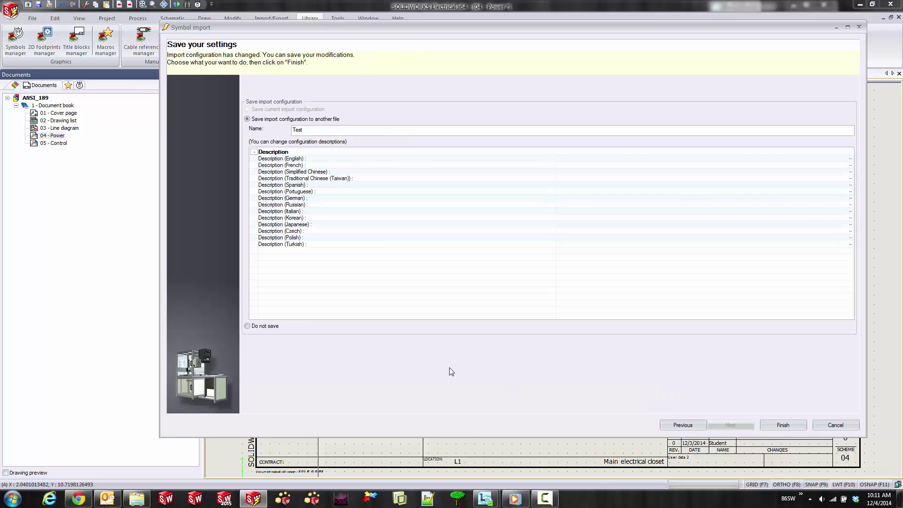
{"action": "left_click", "coordinate": [256, 327]}
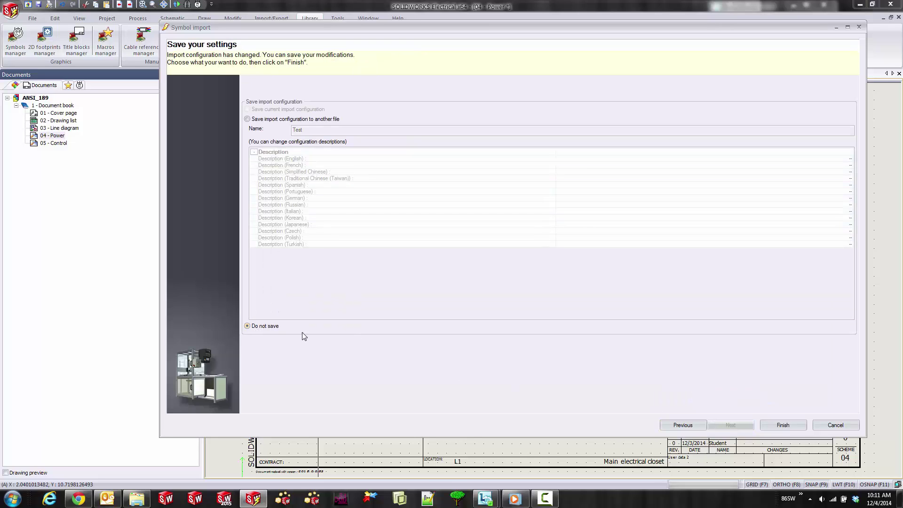
Finish the import, filter the Symbols manager to the test library, and select NC Emergency Push Button.
{"action": "left_click", "coordinate": [783, 425]}
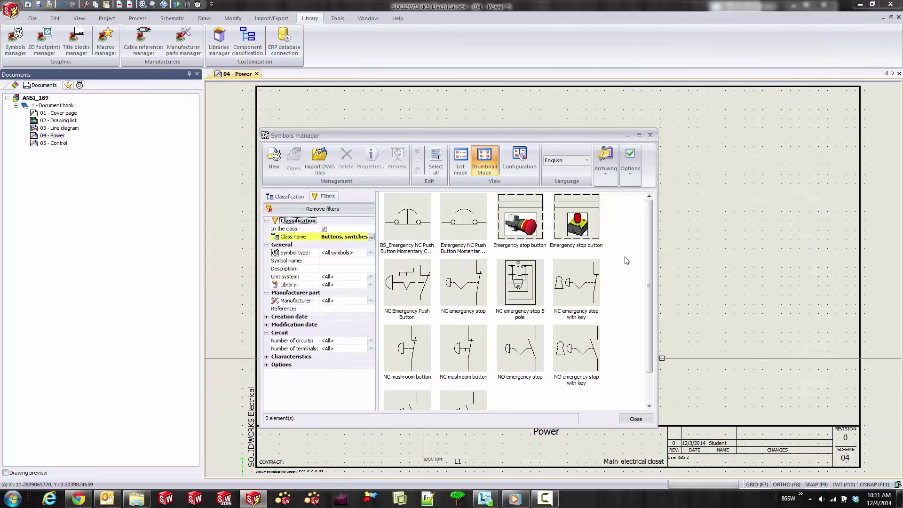
{"action": "left_click", "coordinate": [323, 229]}
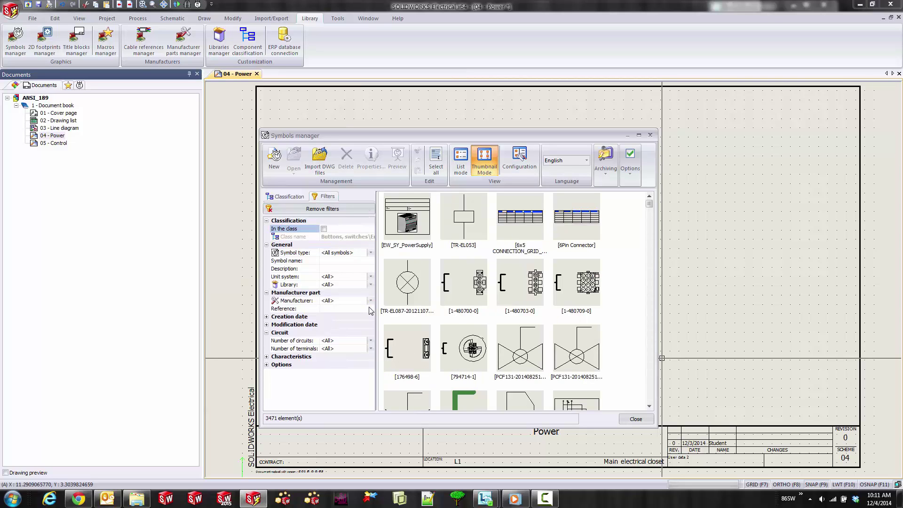
{"action": "left_click", "coordinate": [370, 285]}
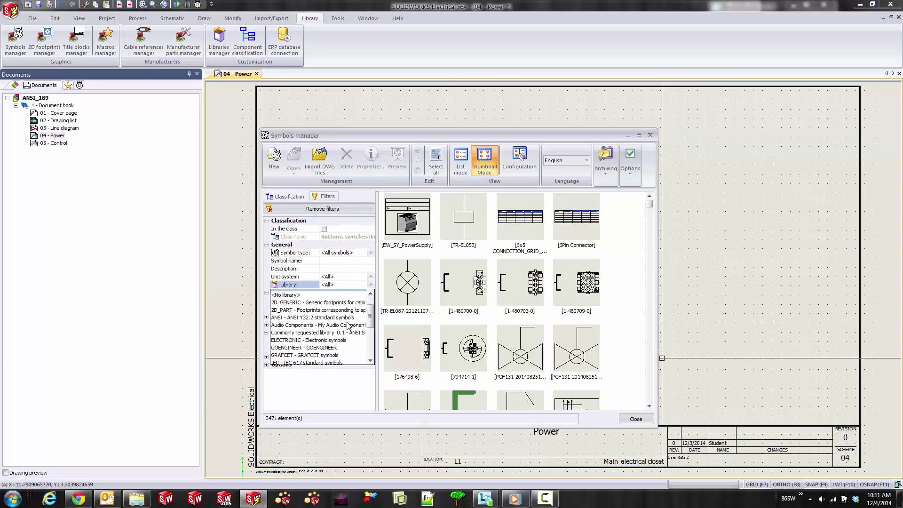
{"action": "scroll", "coordinate": [348, 326], "scroll_direction": "down", "scroll_amount": 3}
{"action": "left_click", "coordinate": [319, 346]}
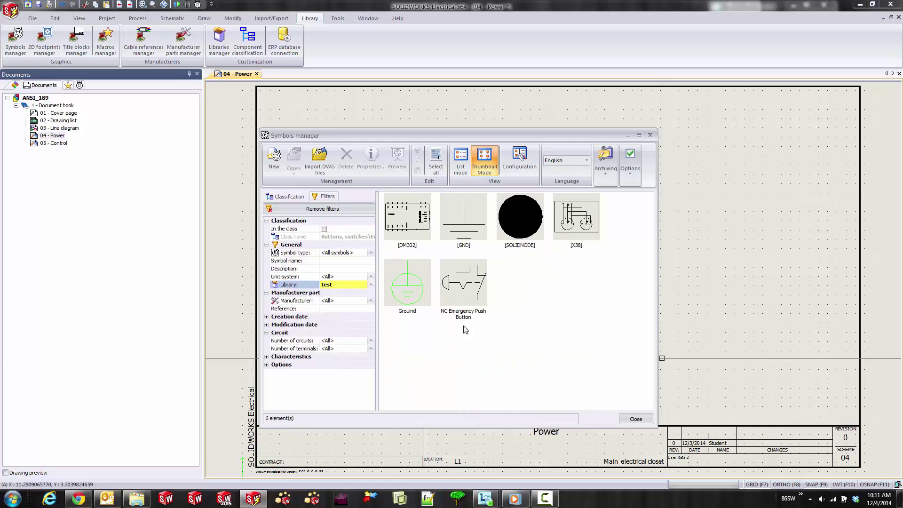
{"action": "left_click", "coordinate": [463, 287]}
Open the symbol for editing, move #REF_DES_1 to DeviceID3's spot, and delete DeviceID3.
{"action": "double_click", "coordinate": [465, 283]}
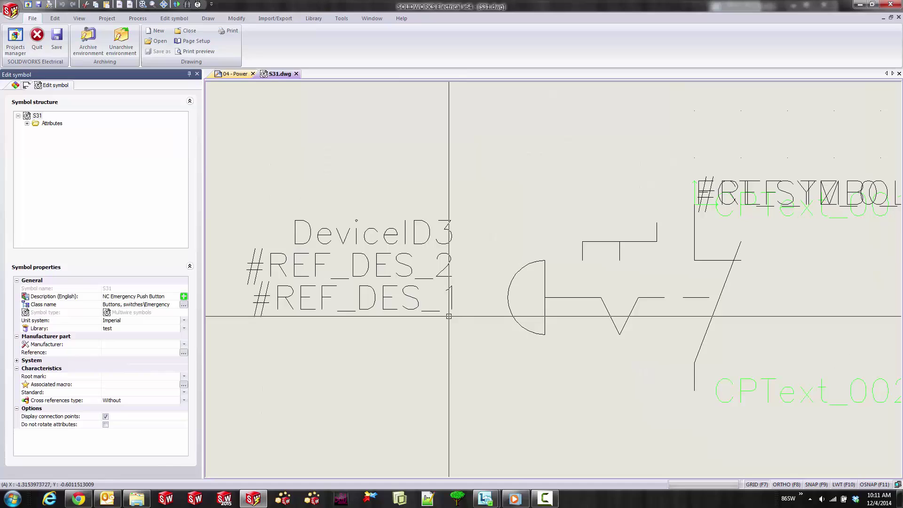
{"action": "left_click", "coordinate": [323, 294]}
{"action": "left_click", "coordinate": [452, 297]}
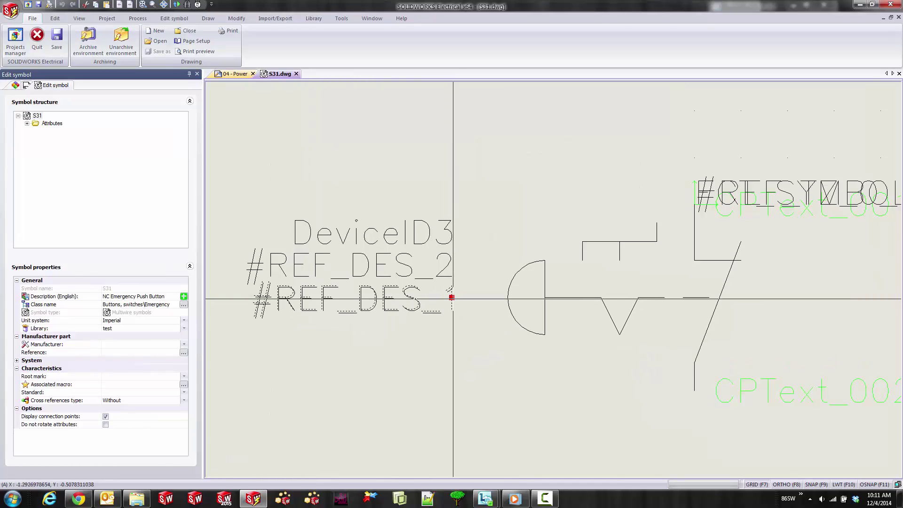
{"action": "left_click", "coordinate": [452, 228]}
{"action": "key", "text": "Escape"}
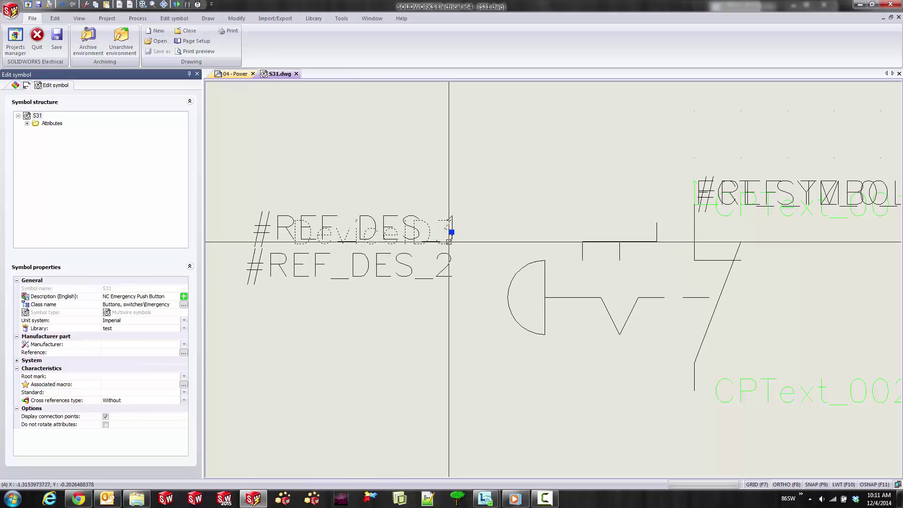
{"action": "left_click", "coordinate": [449, 240]}
{"action": "left_click", "coordinate": [450, 232]}
{"action": "left_click", "coordinate": [448, 333]}
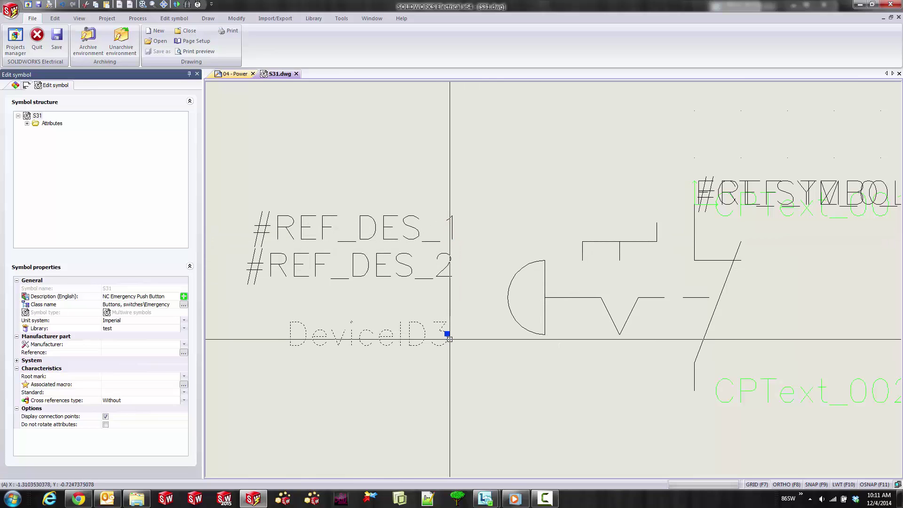
{"action": "key", "text": "Delete"}
Delete the leftover ECT_SYMBOL and CPText_002 attributes from the symbol.
{"action": "middle_click_drag", "start_coordinate": [564, 267], "coordinate": [468, 288]}
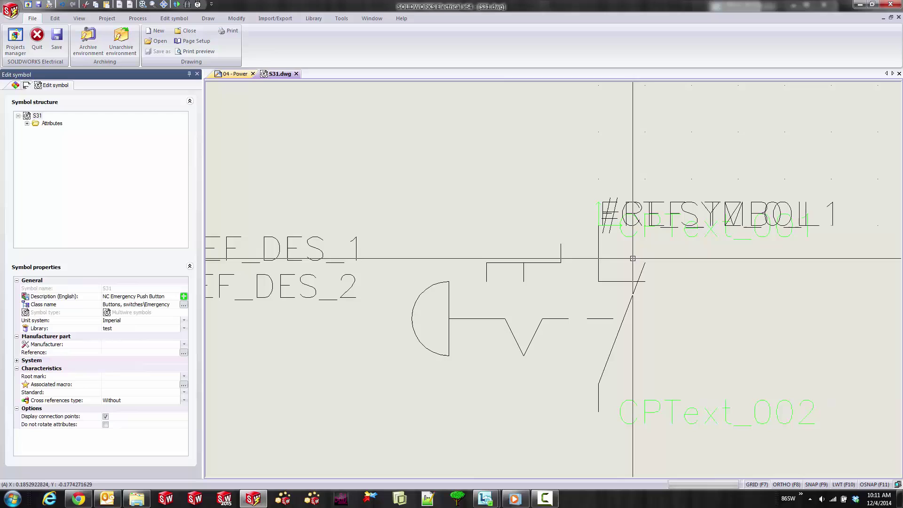
{"action": "left_click", "coordinate": [641, 236]}
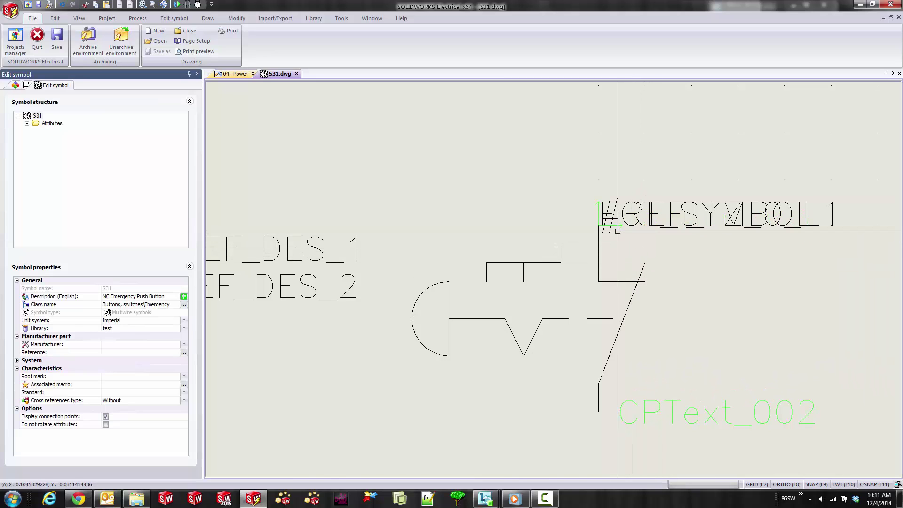
{"action": "left_click", "coordinate": [599, 225]}
{"action": "key", "text": "ctrl+z"}
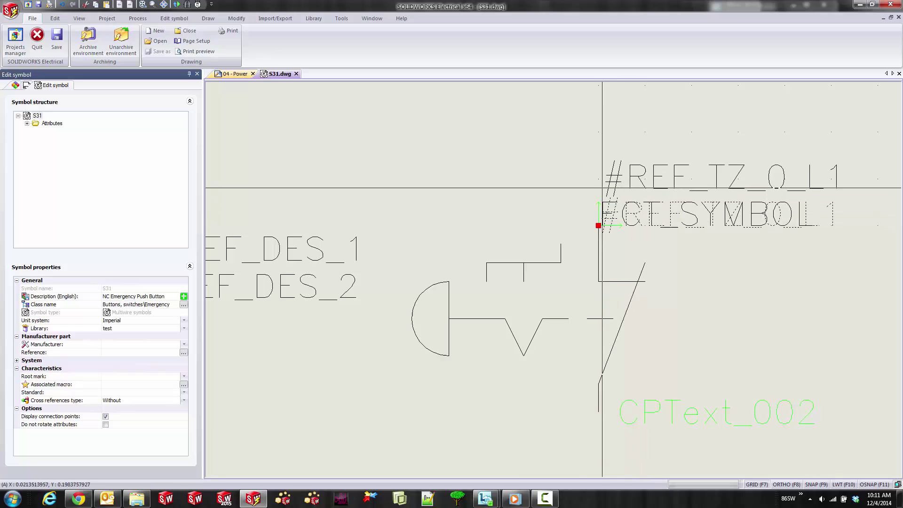
{"action": "left_click", "coordinate": [651, 213]}
{"action": "key", "text": "Delete"}
{"action": "middle_click_drag", "start_coordinate": [681, 317], "coordinate": [681, 286]}
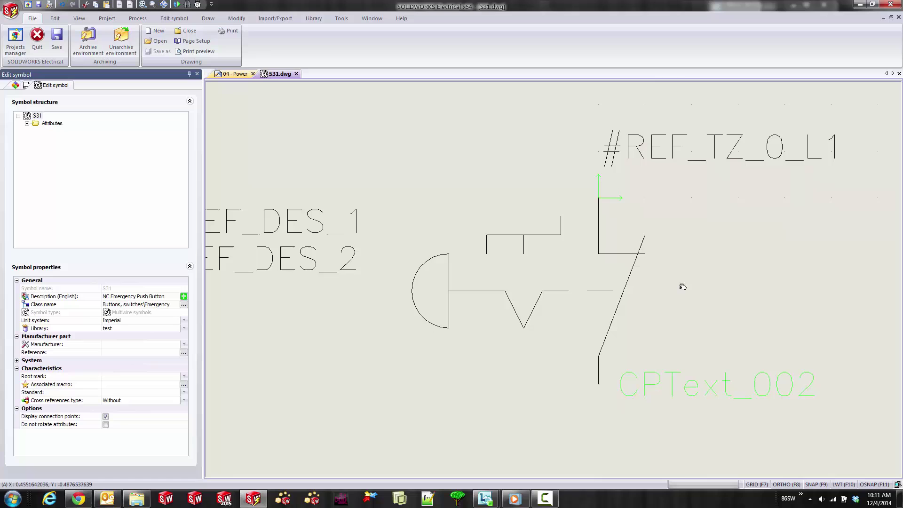
{"action": "left_click", "coordinate": [648, 379]}
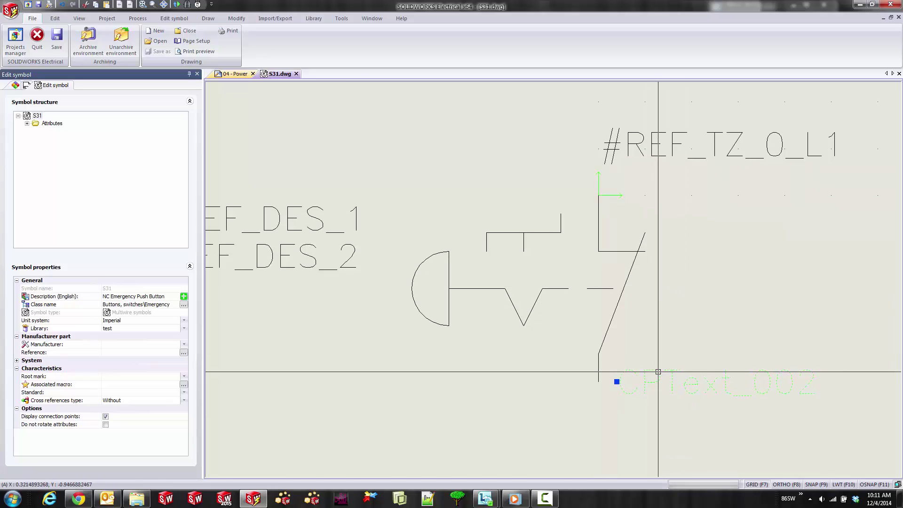
{"action": "key", "text": "Delete"}
{"action": "middle_click_drag", "start_coordinate": [489, 313], "coordinate": [558, 342]}
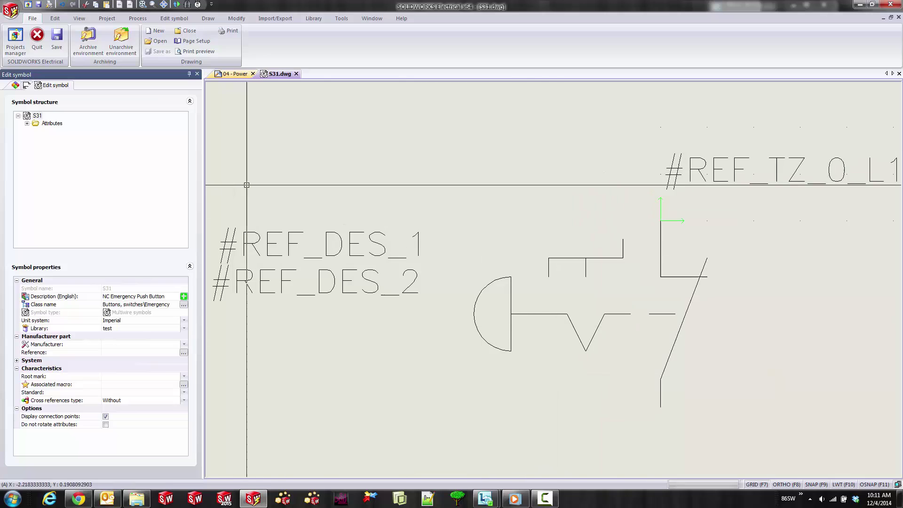
Add Circuit 0 with circuit type NC button and Disconnectable information transmission.
{"action": "left_click", "coordinate": [173, 18]}
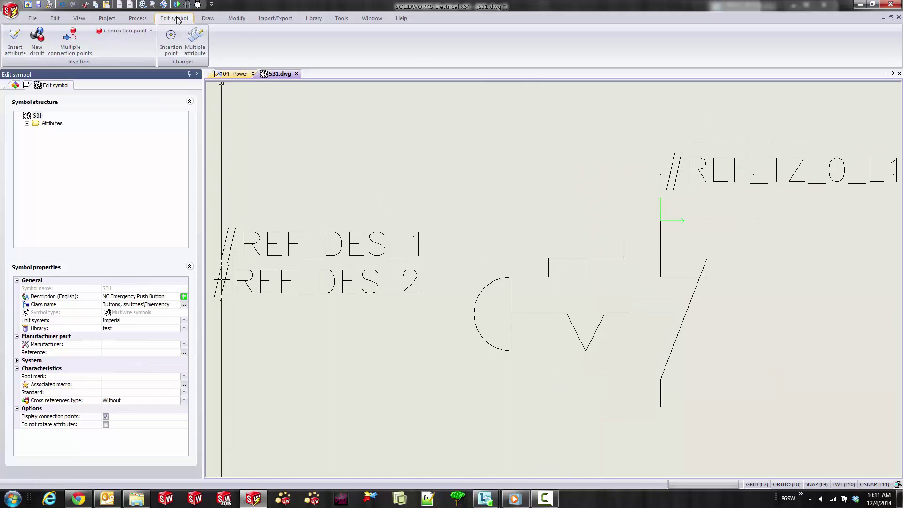
{"action": "left_click", "coordinate": [37, 42]}
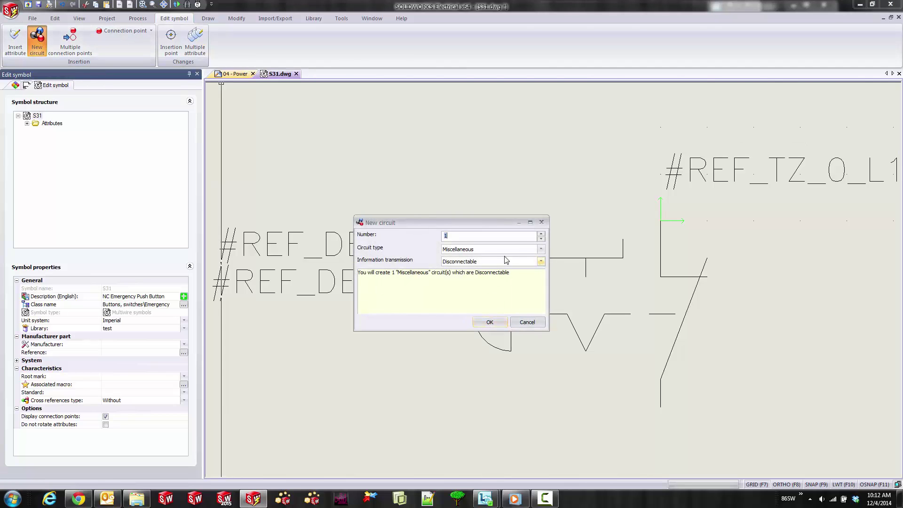
{"action": "left_click", "coordinate": [488, 254]}
{"action": "left_click", "coordinate": [490, 272]}
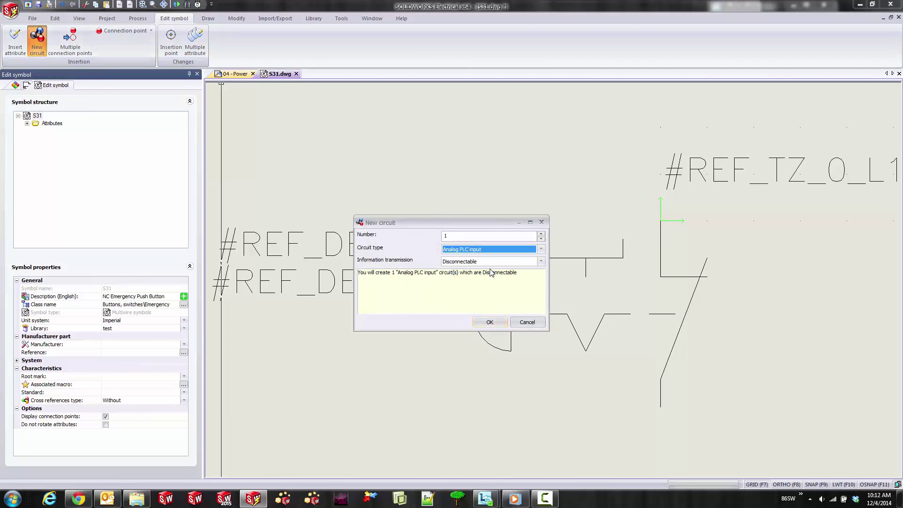
{"action": "left_click", "coordinate": [523, 251]}
{"action": "scroll", "coordinate": [502, 287], "scroll_direction": "down", "scroll_amount": 3}
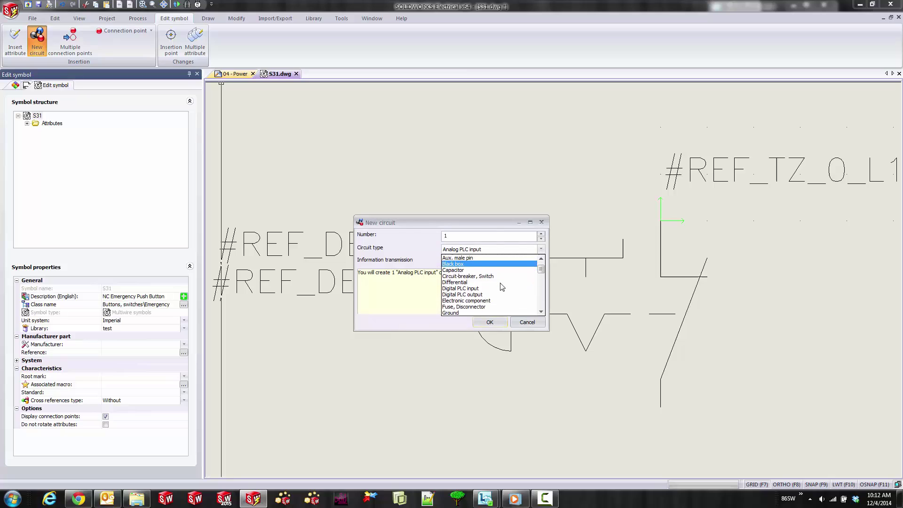
{"action": "scroll", "coordinate": [502, 287], "scroll_direction": "down", "scroll_amount": 6}
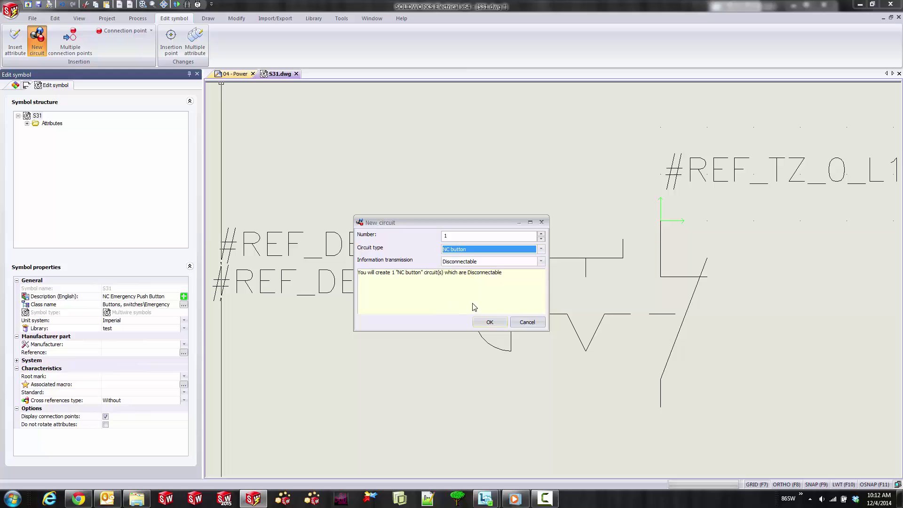
{"action": "left_click", "coordinate": [493, 262]}
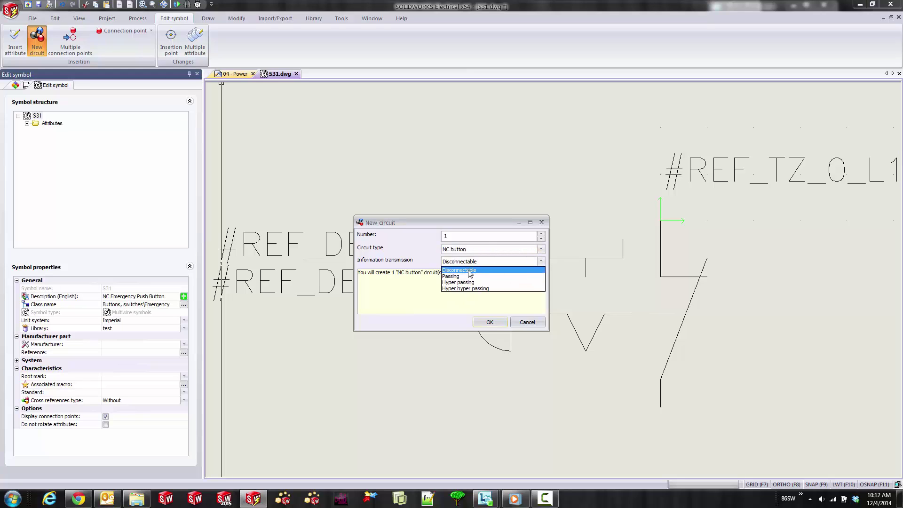
{"action": "left_click", "coordinate": [479, 264]}
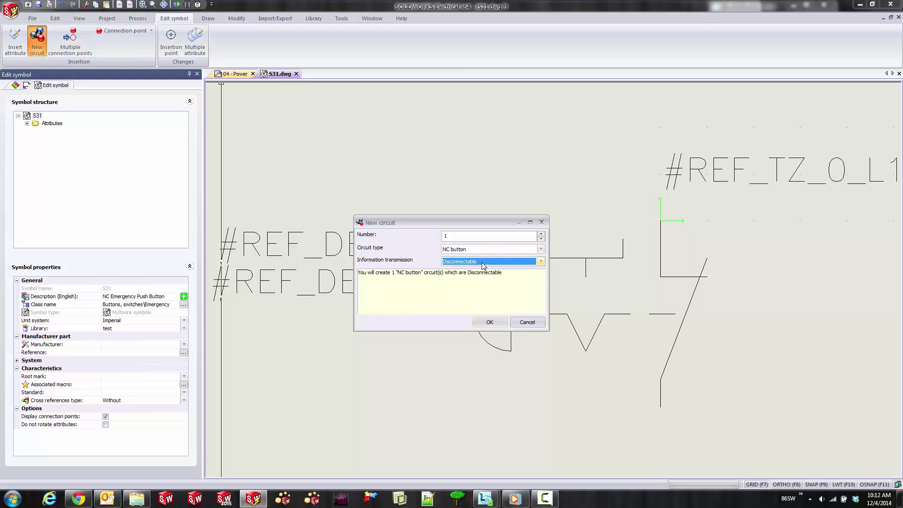
{"action": "left_click", "coordinate": [490, 323]}
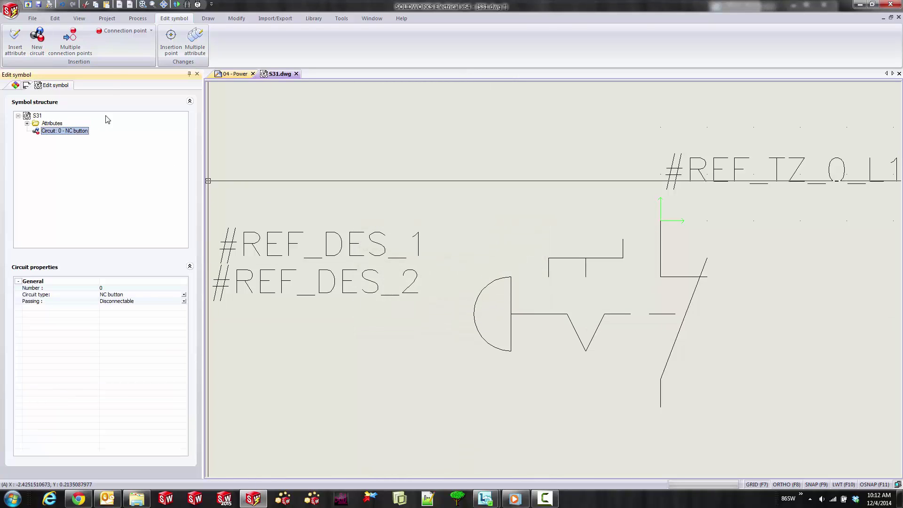
Turn on grid snapping (Snap On, F9) for placing connection points.
{"action": "left_click", "coordinate": [121, 31]}
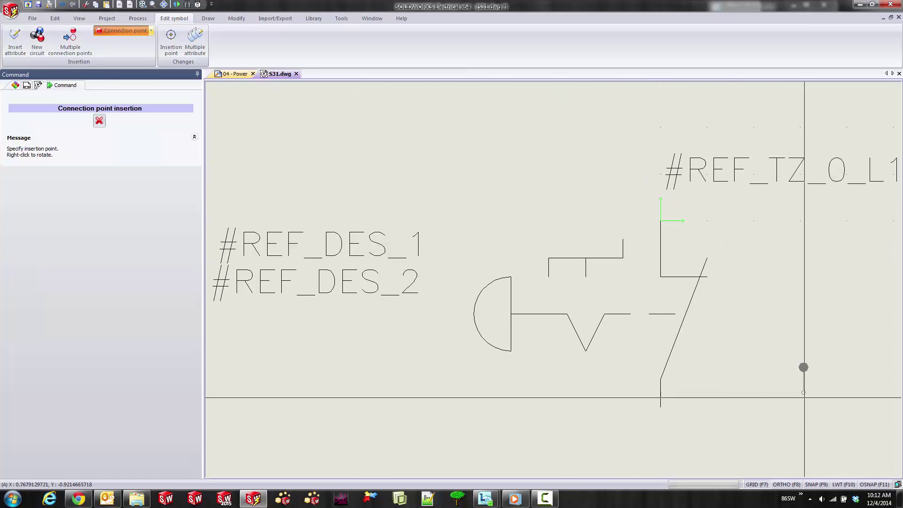
{"action": "double_click", "coordinate": [829, 485]}
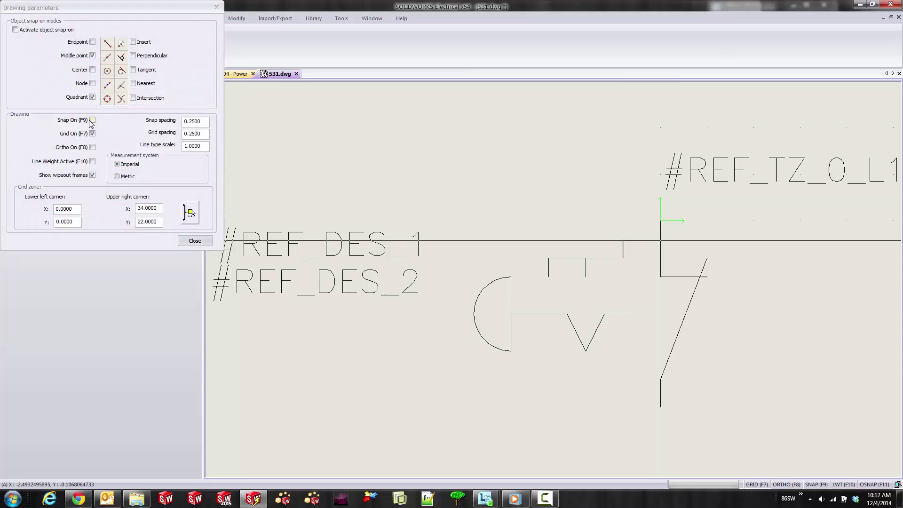
{"action": "left_click", "coordinate": [92, 120]}
{"action": "left_click", "coordinate": [195, 240]}
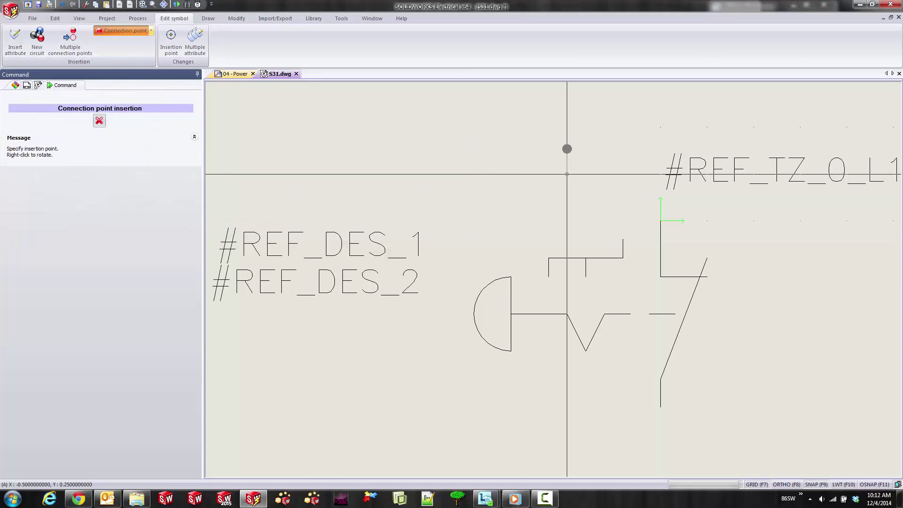
Place connection points 0 and 1 at the contact's top and bottom ends.
{"action": "left_click", "coordinate": [660, 221]}
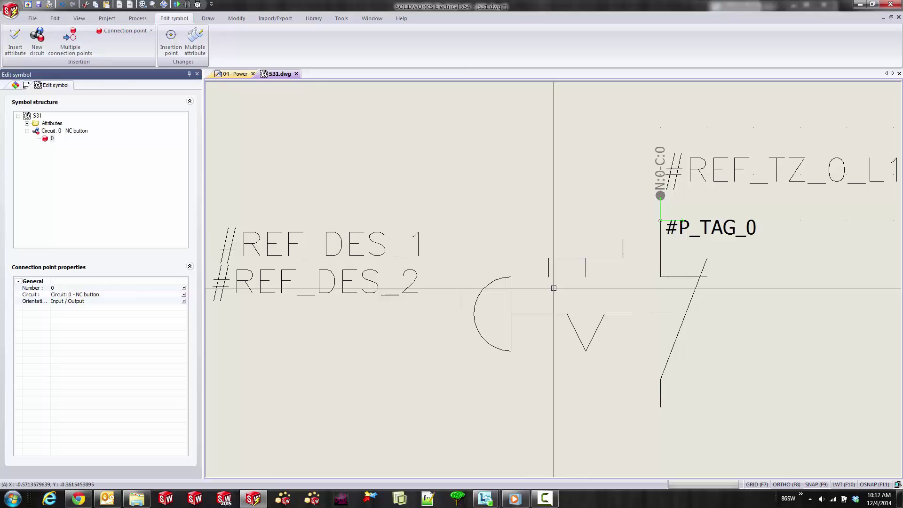
{"action": "left_click", "coordinate": [113, 31]}
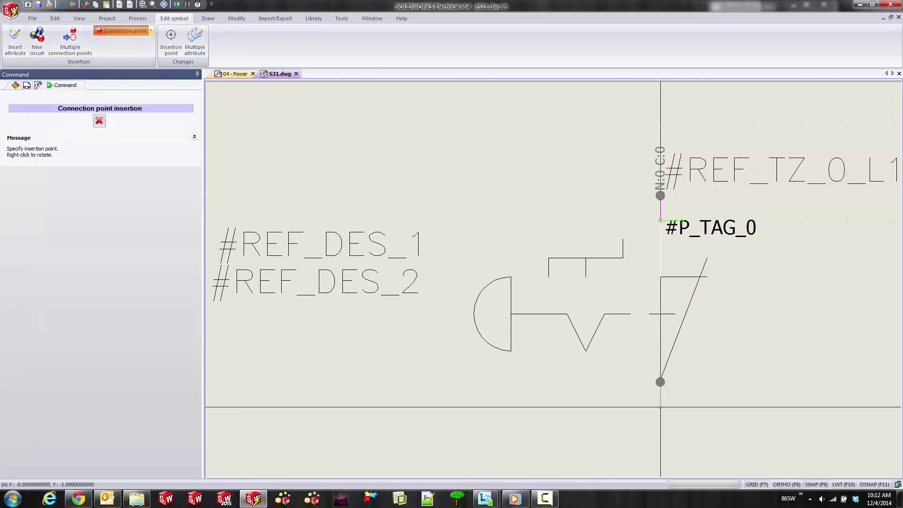
{"action": "left_click", "coordinate": [660, 407]}
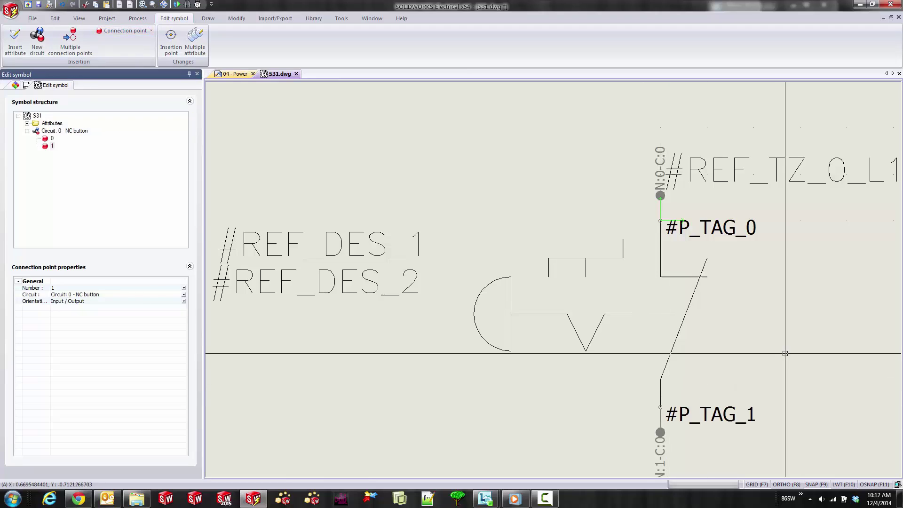
{"action": "middle_click_drag", "start_coordinate": [782, 353], "coordinate": [722, 301]}
{"action": "mouse_move", "coordinate": [663, 279]}
{"action": "middle_mouse_down"}
{"action": "mouse_move", "coordinate": [710, 298]}
{"action": "mouse_move", "coordinate": [762, 298]}
{"action": "middle_mouse_up"}
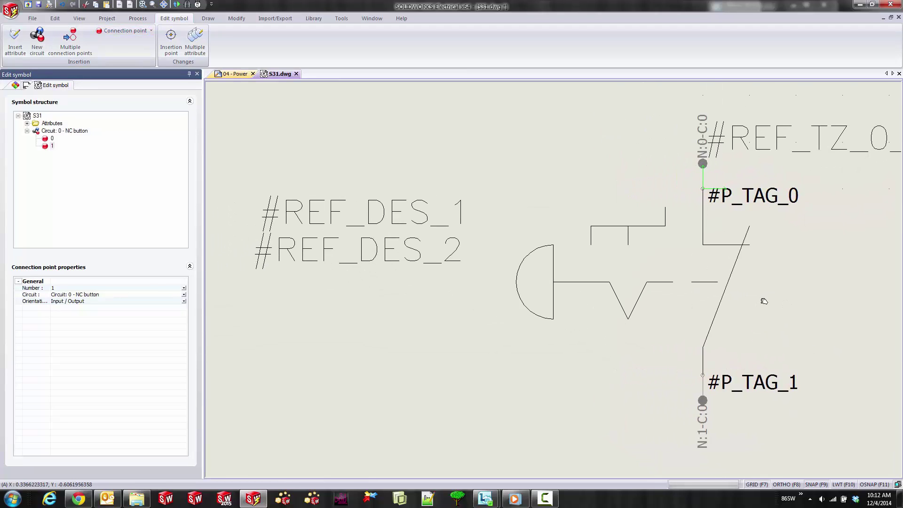
{"action": "scroll", "coordinate": [464, 288], "scroll_direction": "down", "scroll_amount": 2}
{"action": "scroll", "coordinate": [464, 289], "scroll_direction": "up", "scroll_amount": 1}
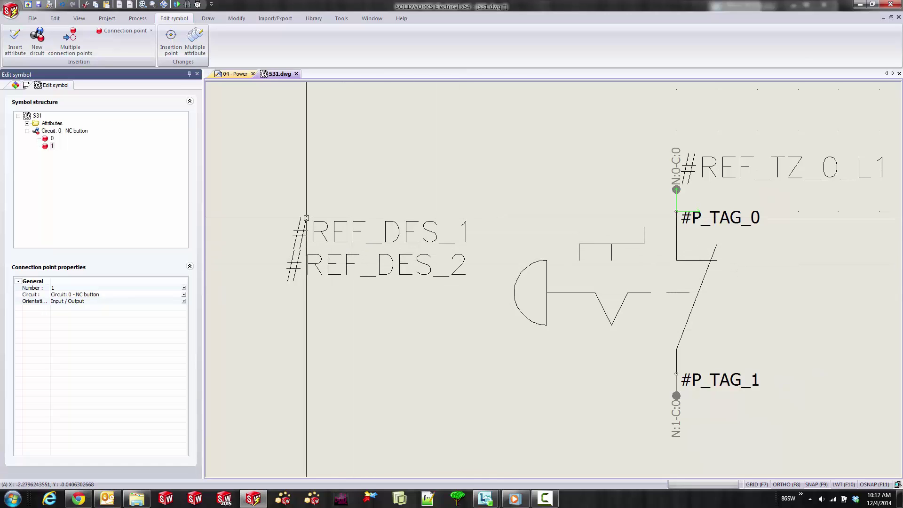
Insert the #TAG and #LOC_TZ_0_L1 attributes below the reference labels.
{"action": "left_click", "coordinate": [14, 49]}
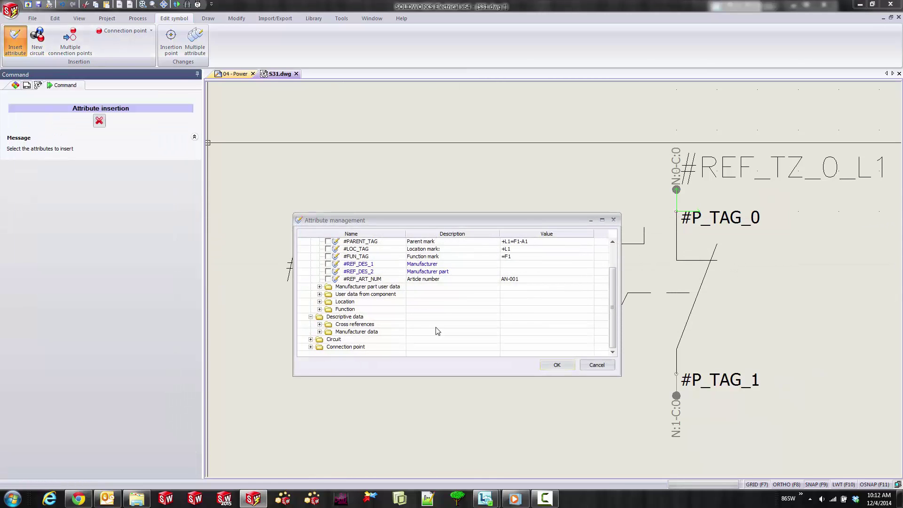
{"action": "left_click_drag", "start_coordinate": [616, 306], "coordinate": [616, 292]}
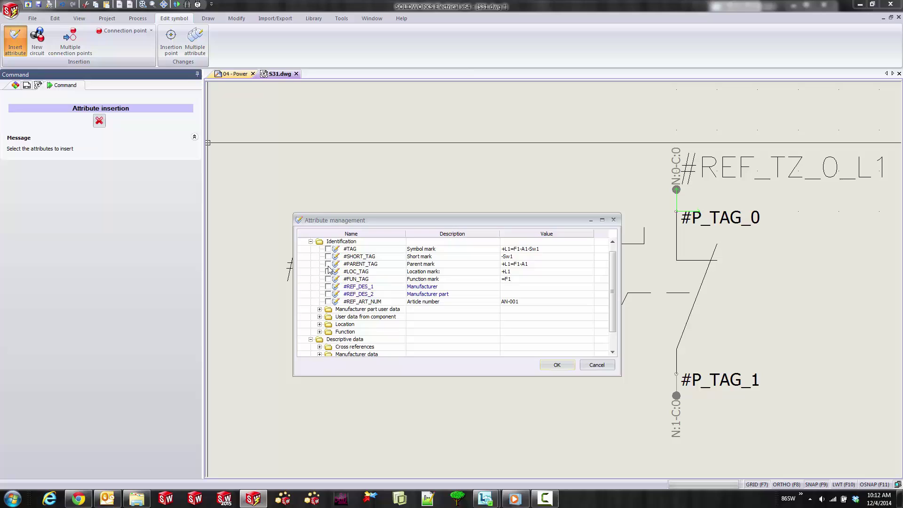
{"action": "left_click", "coordinate": [328, 250]}
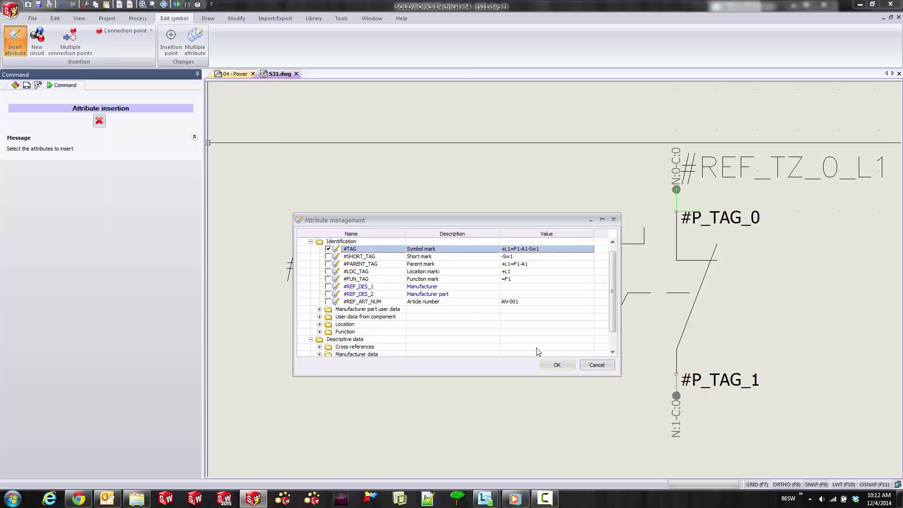
{"action": "left_click", "coordinate": [319, 310]}
{"action": "left_click", "coordinate": [319, 310]}
{"action": "left_click", "coordinate": [319, 325]}
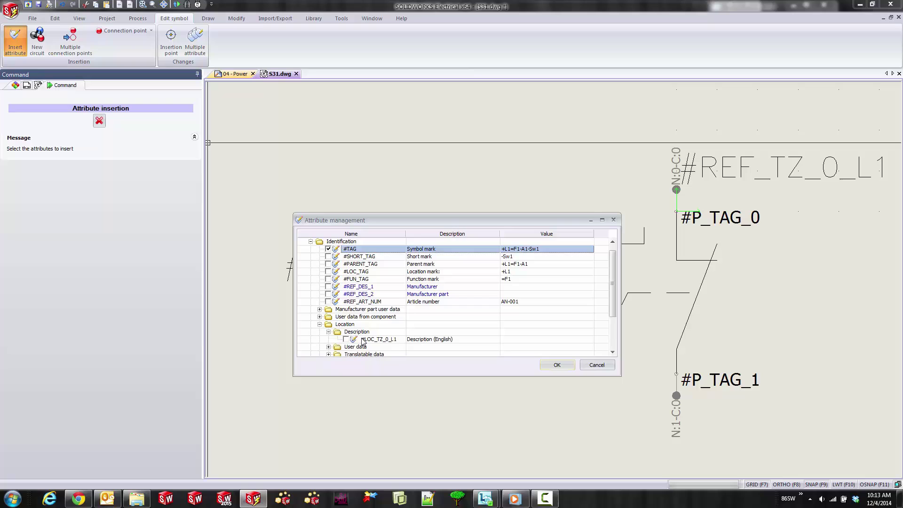
{"action": "left_click", "coordinate": [427, 341]}
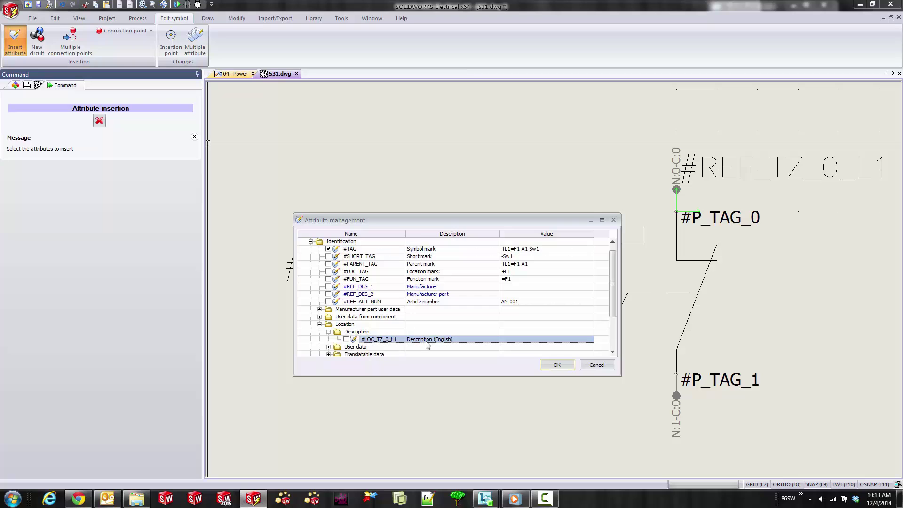
{"action": "left_click", "coordinate": [556, 364]}
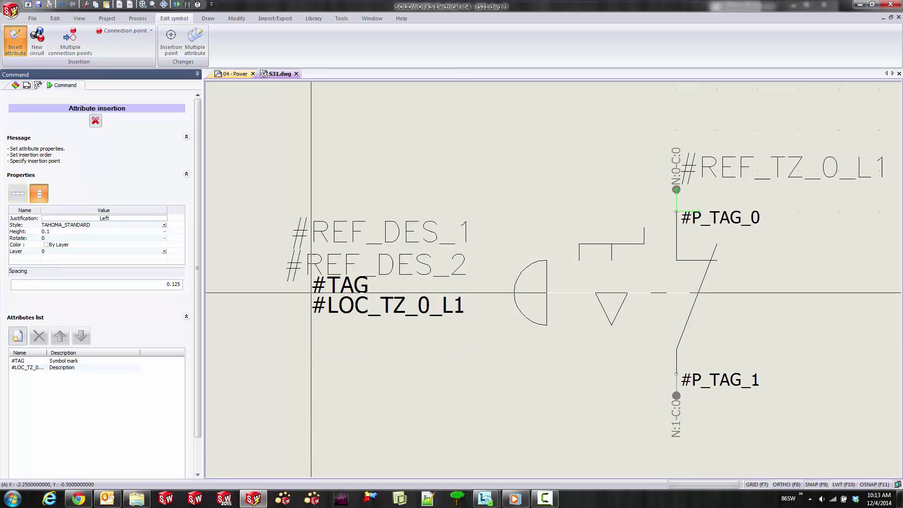
{"action": "left_click", "coordinate": [311, 292]}
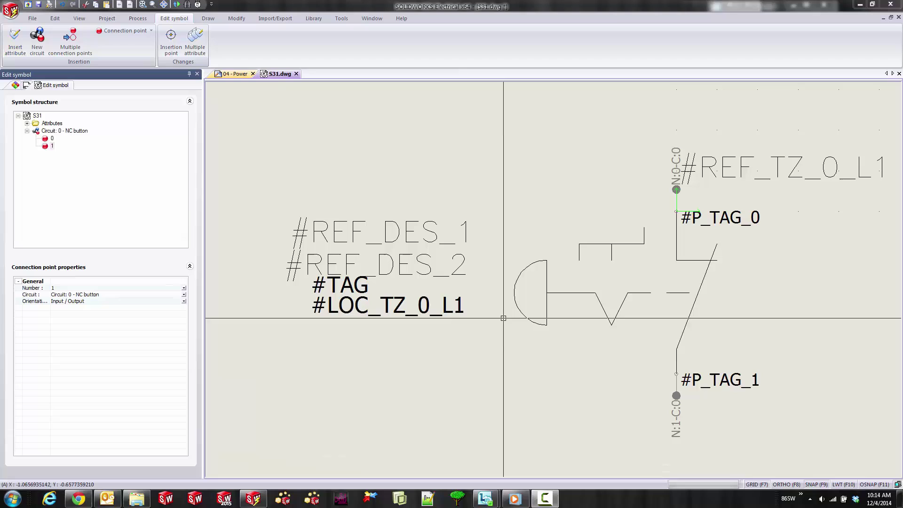
Save the S31 symbol and close its tab to return to the Power drawing.
{"action": "mouse_move", "coordinate": [517, 354]}
{"action": "middle_mouse_down"}
{"action": "mouse_move", "coordinate": [520, 379]}
{"action": "mouse_move", "coordinate": [530, 383]}
{"action": "middle_mouse_up"}
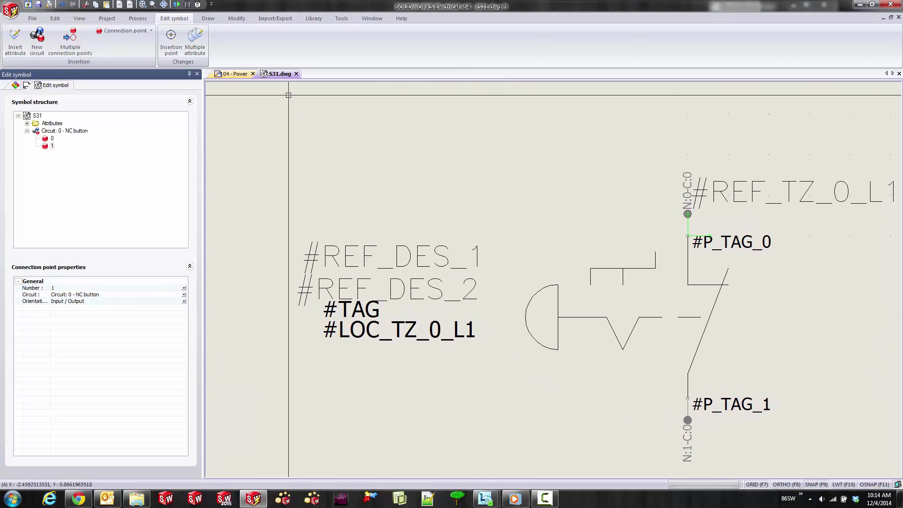
{"action": "left_click", "coordinate": [39, 4]}
{"action": "left_click", "coordinate": [296, 75]}
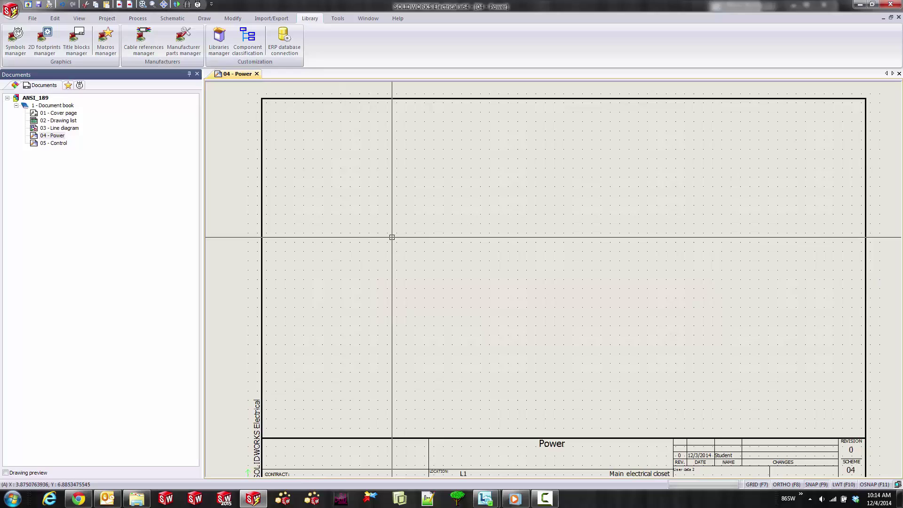
Insert a symbol on the Power sheet, choosing NC Emergency Push Button from the test library.
{"action": "left_click", "coordinate": [172, 18]}
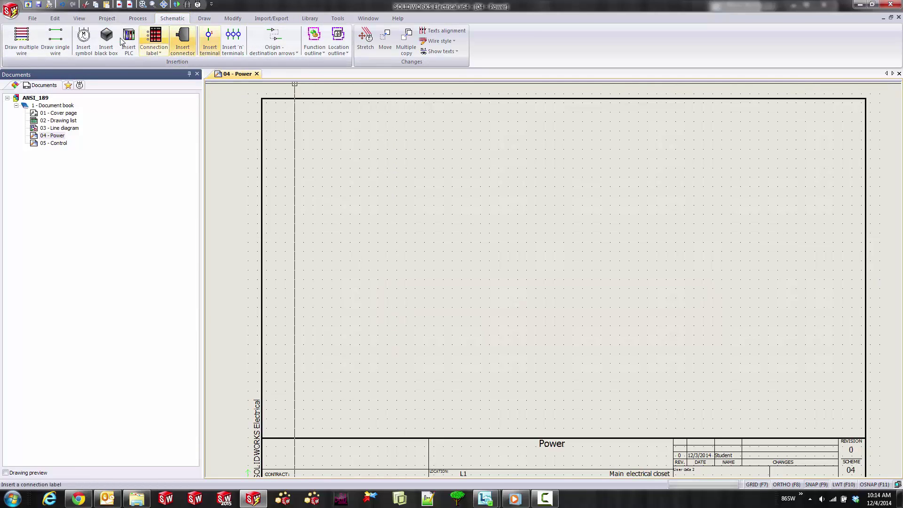
{"action": "left_click", "coordinate": [84, 40]}
{"action": "left_click", "coordinate": [107, 238]}
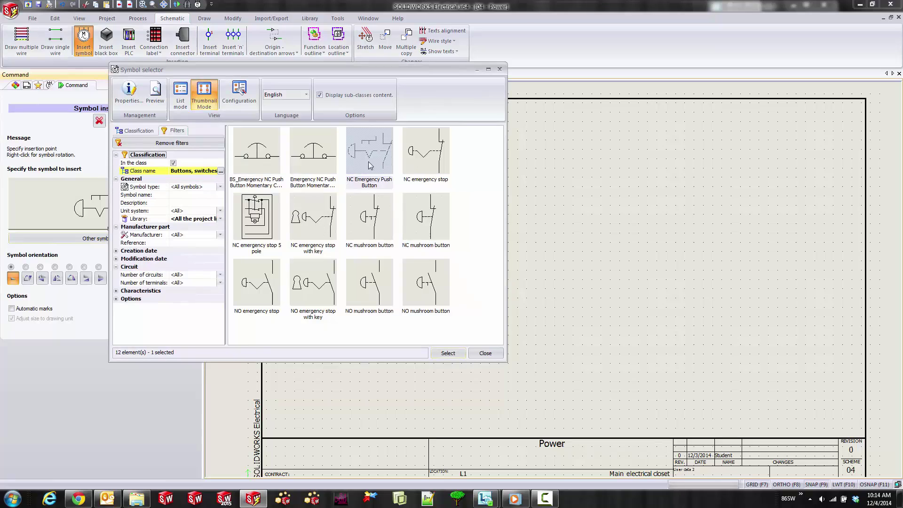
{"action": "left_click", "coordinate": [205, 220]}
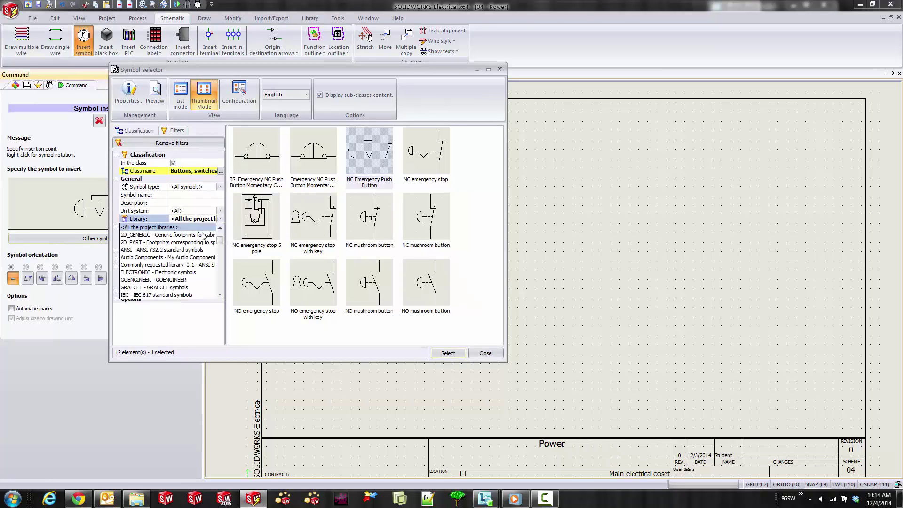
{"action": "scroll", "coordinate": [196, 282], "scroll_direction": "down", "scroll_amount": 5}
{"action": "left_click", "coordinate": [172, 280]}
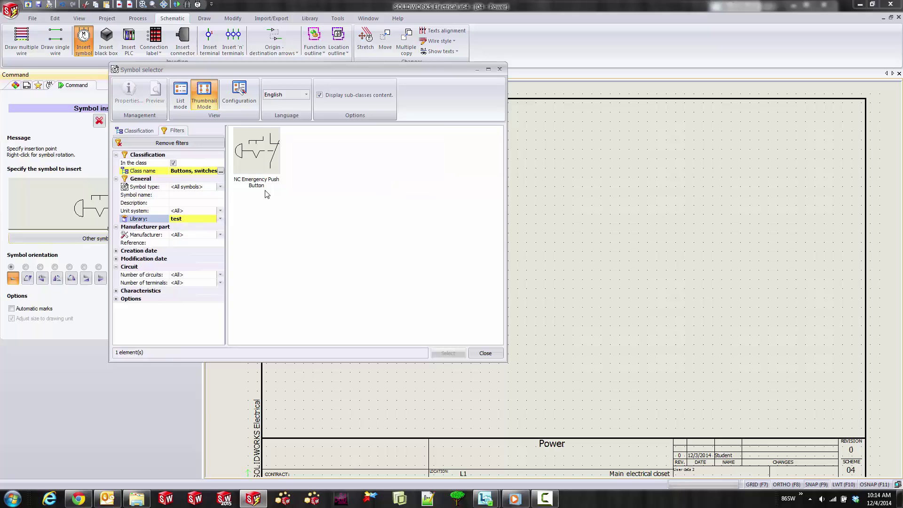
{"action": "double_click", "coordinate": [265, 163]}
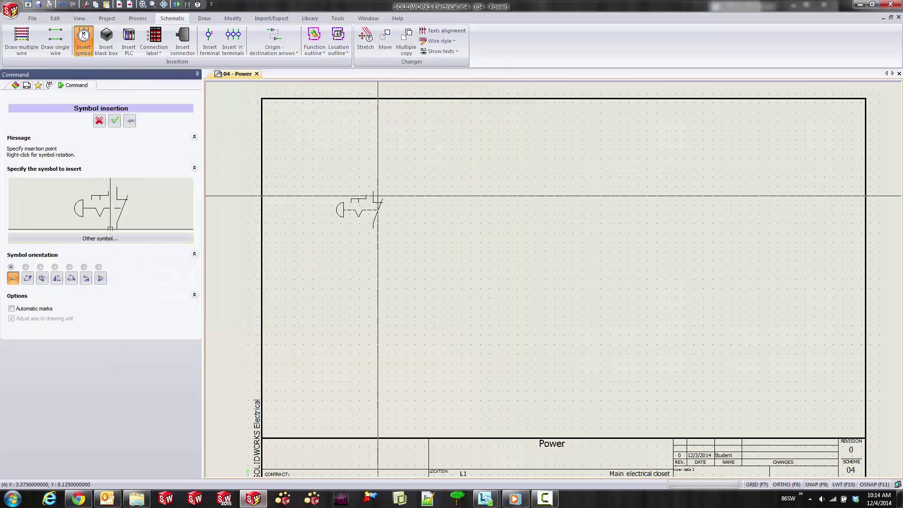
Drop the push button on the 04 - Power sheet and assign manufacturer part Legrand 023716.
{"action": "left_click", "coordinate": [387, 251]}
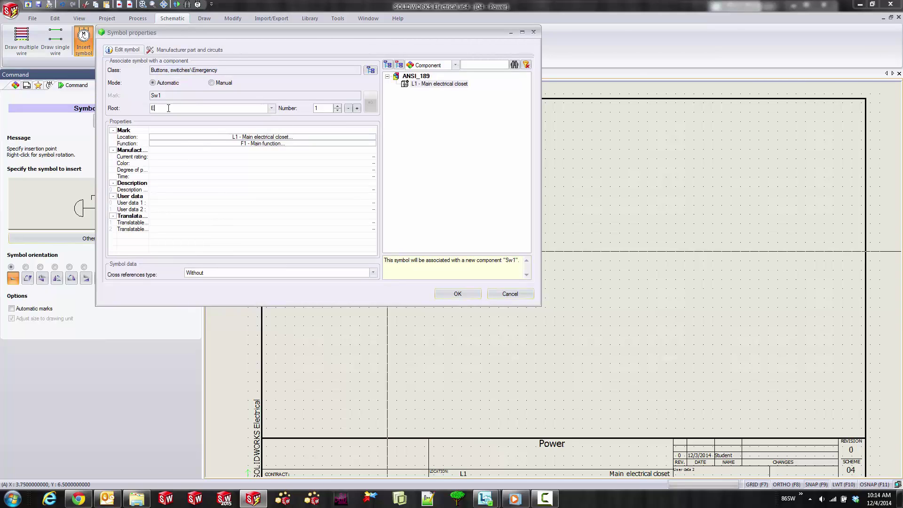
{"action": "left_click", "coordinate": [181, 52]}
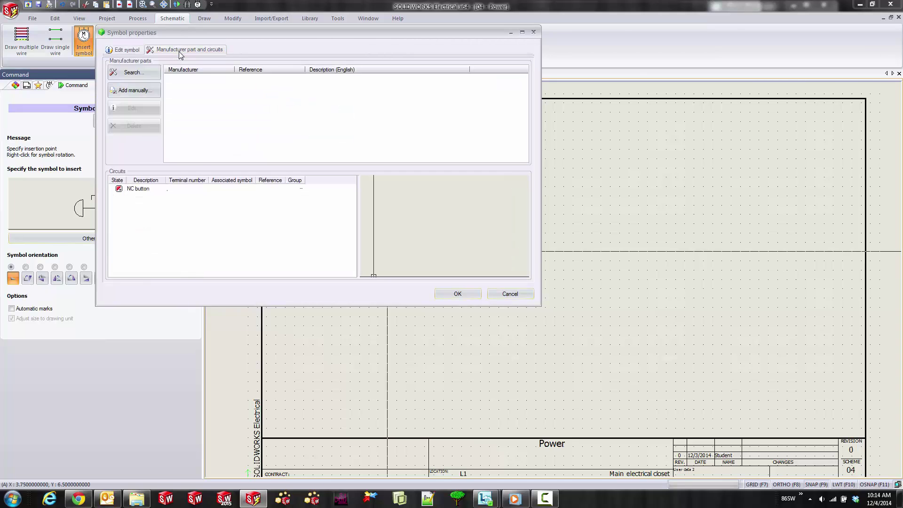
{"action": "left_click", "coordinate": [133, 72]}
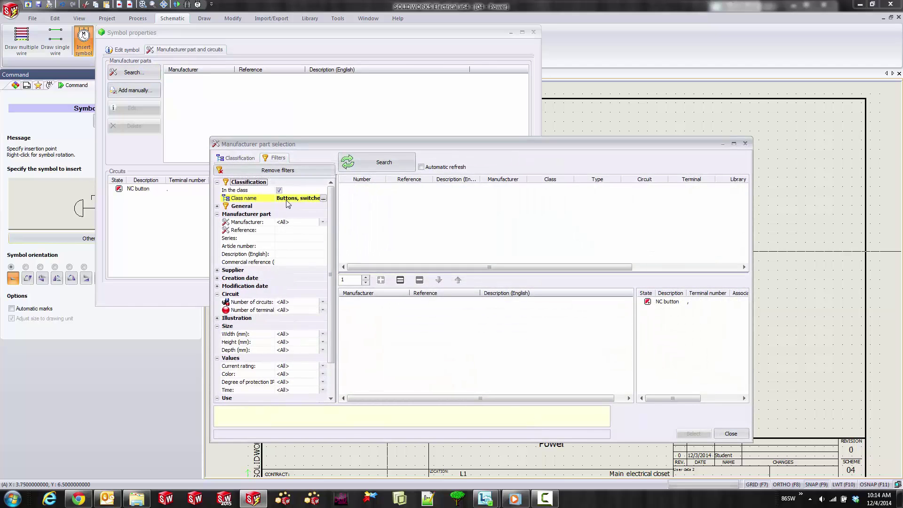
{"action": "left_click", "coordinate": [368, 165]}
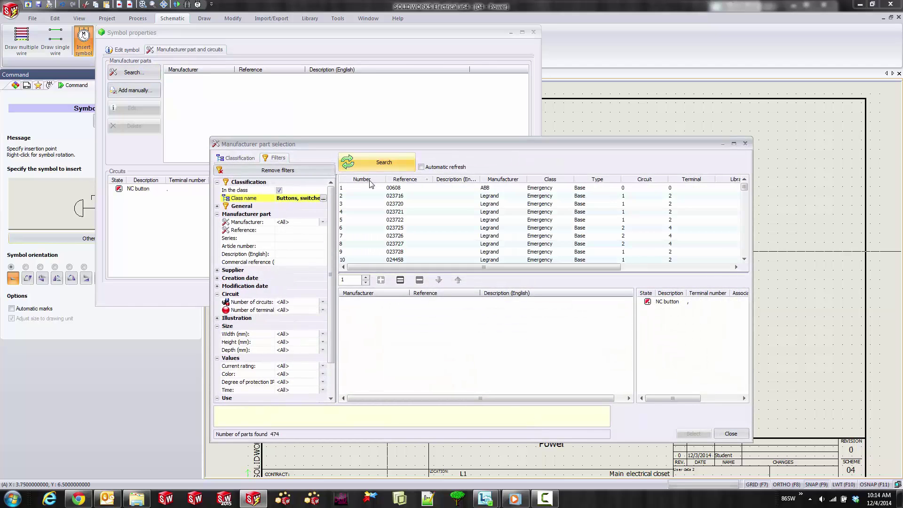
{"action": "double_click", "coordinate": [397, 197]}
{"action": "left_click", "coordinate": [689, 432]}
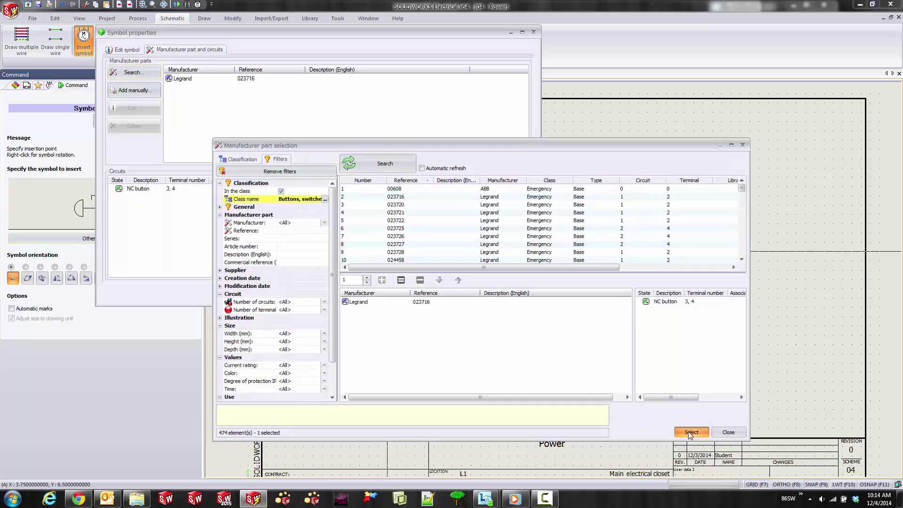
{"action": "left_click", "coordinate": [456, 294]}
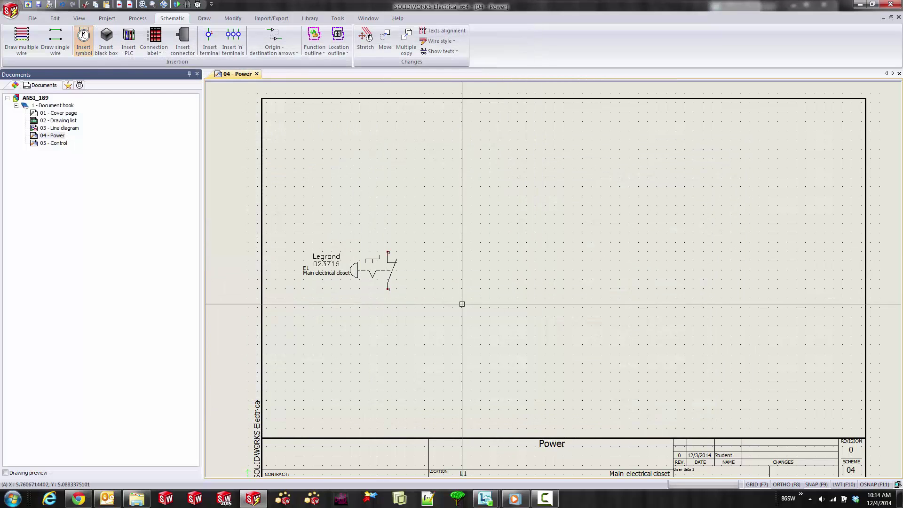
Zoom to the placed push button and open its S31 symbol in the symbol editor.
{"action": "scroll", "coordinate": [443, 337], "scroll_direction": "up", "scroll_amount": 5}
{"action": "scroll", "coordinate": [443, 336], "scroll_direction": "up", "scroll_amount": 3}
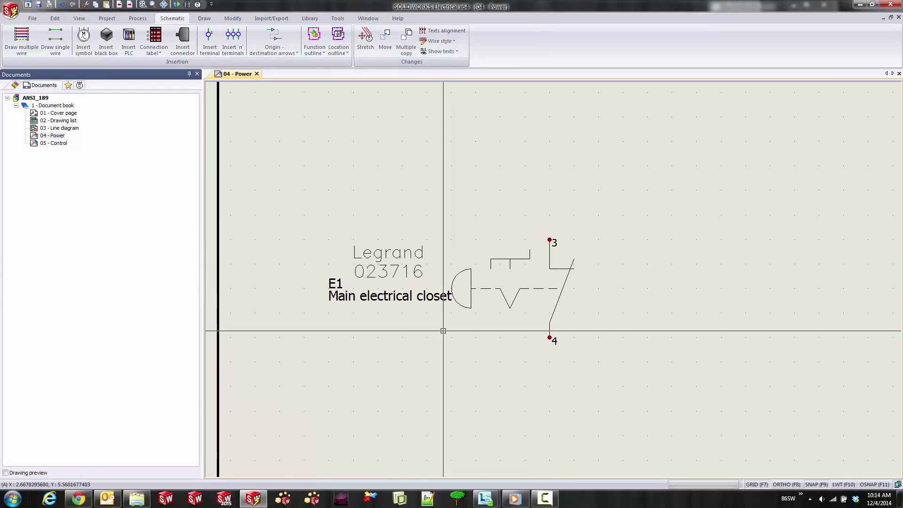
{"action": "middle_click_drag", "start_coordinate": [444, 328], "coordinate": [470, 349]}
{"action": "scroll", "coordinate": [471, 351], "scroll_direction": "up", "scroll_amount": 1}
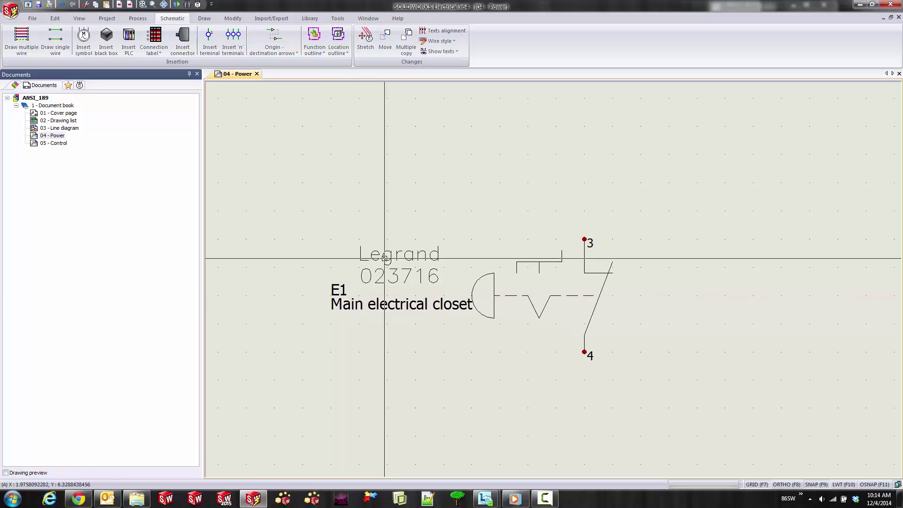
{"action": "right_click", "coordinate": [480, 274]}
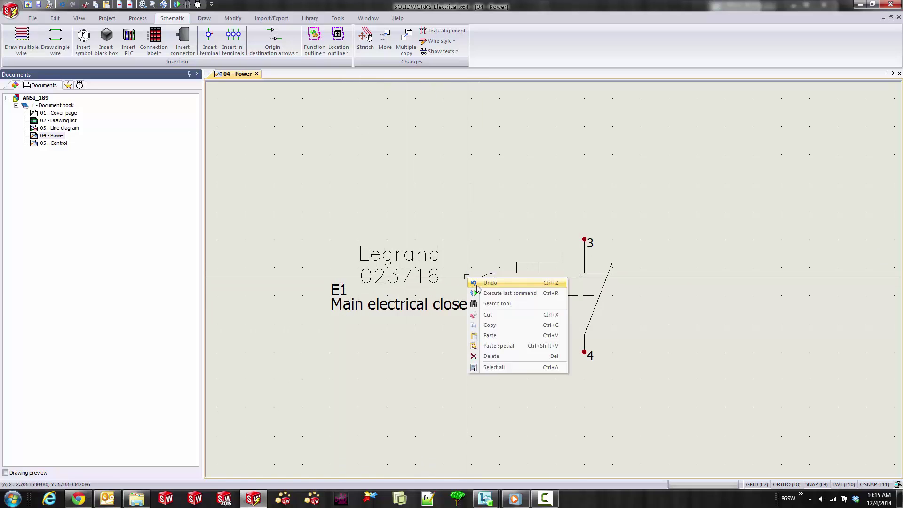
{"action": "right_click", "coordinate": [564, 261]}
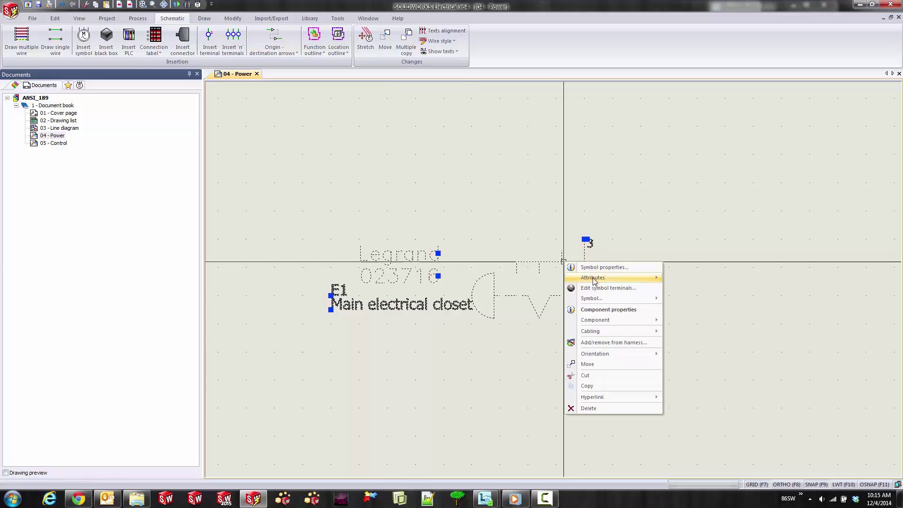
{"action": "mouse_move", "coordinate": [611, 298]}
{"action": "left_click", "coordinate": [688, 322]}
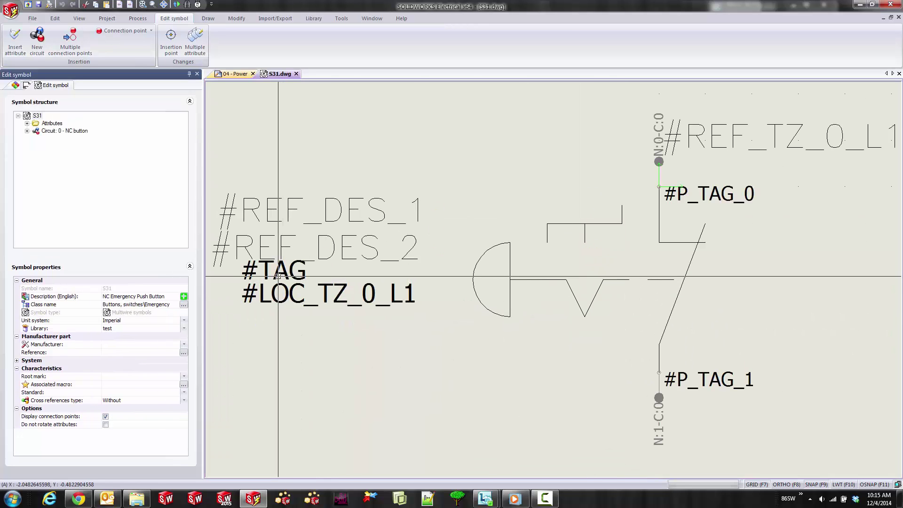
Move #TAG above the reference fields and #REF_TZ_0_L1 below them.
{"action": "left_click", "coordinate": [251, 275]}
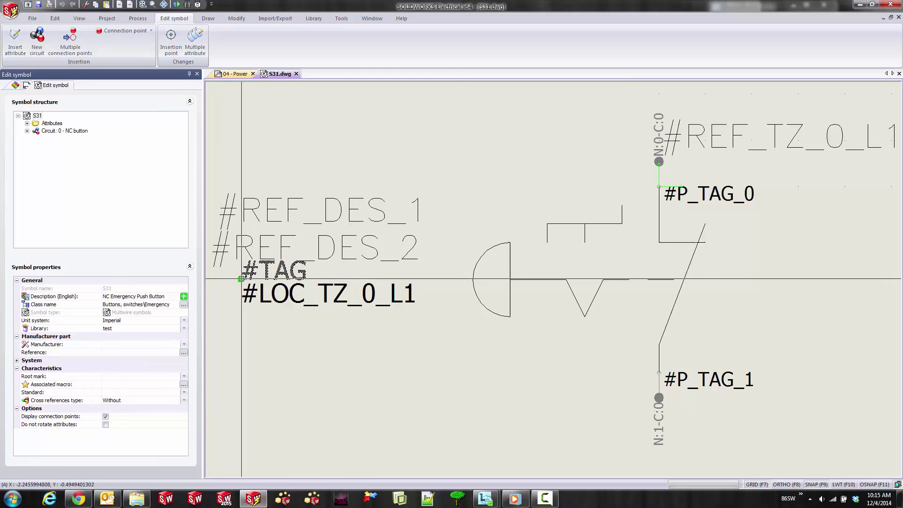
{"action": "left_click", "coordinate": [241, 279]}
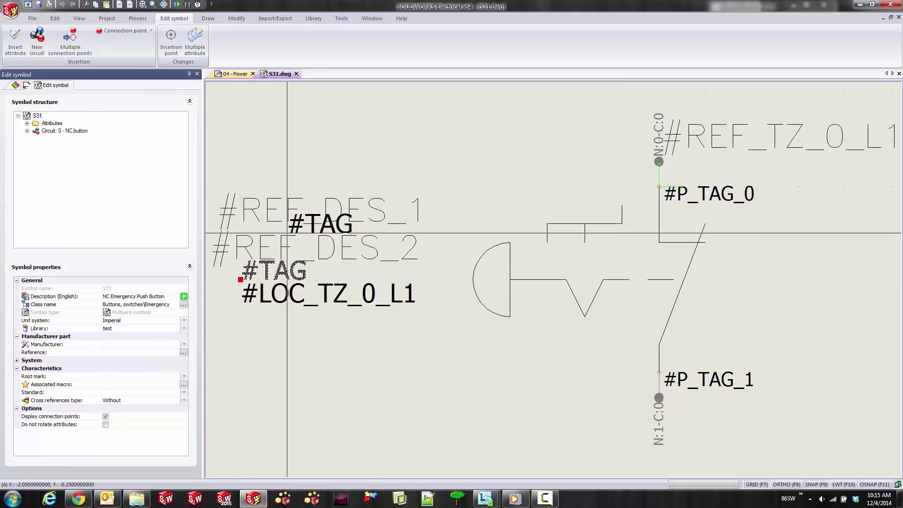
{"action": "left_click", "coordinate": [333, 140]}
{"action": "left_click", "coordinate": [662, 149]}
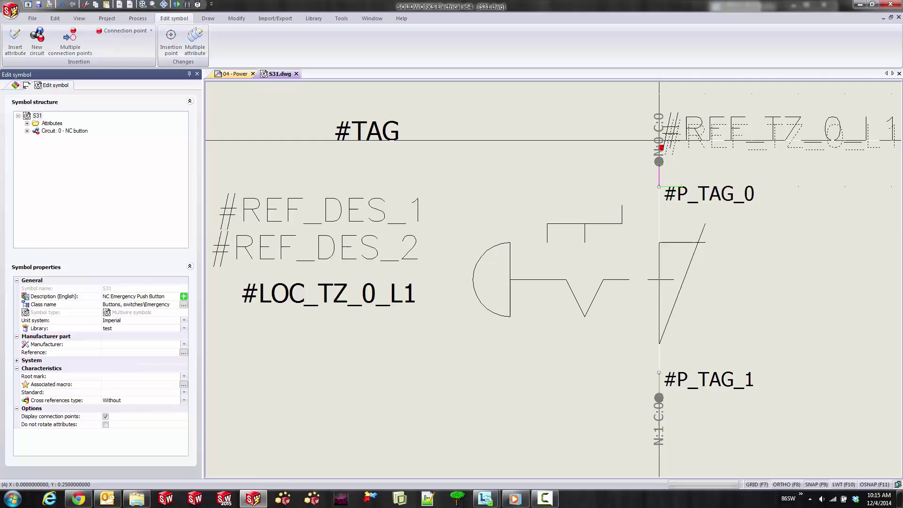
{"action": "left_click", "coordinate": [662, 149]}
{"action": "left_click", "coordinate": [207, 326]}
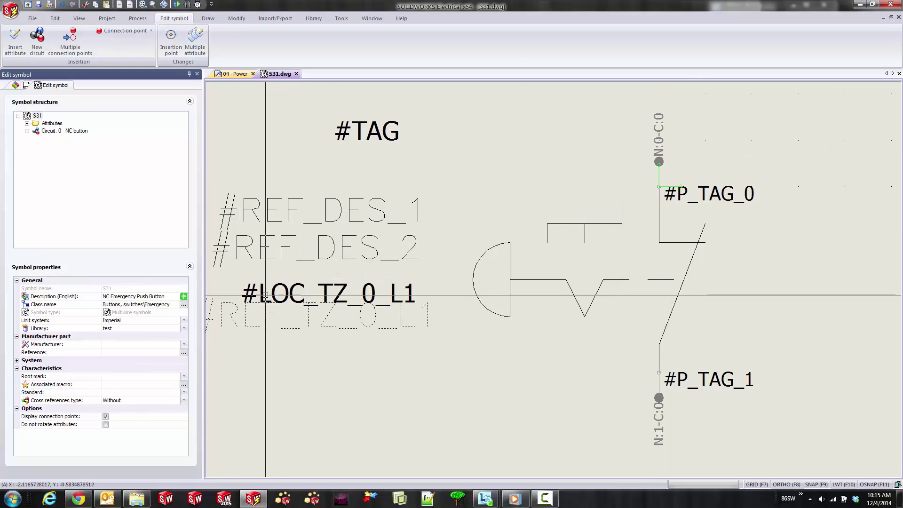
Place #LOC_TZ_0_L1 just under #TAG, then save and close S31.dwg.
{"action": "left_click", "coordinate": [245, 296]}
{"action": "left_click", "coordinate": [241, 302]}
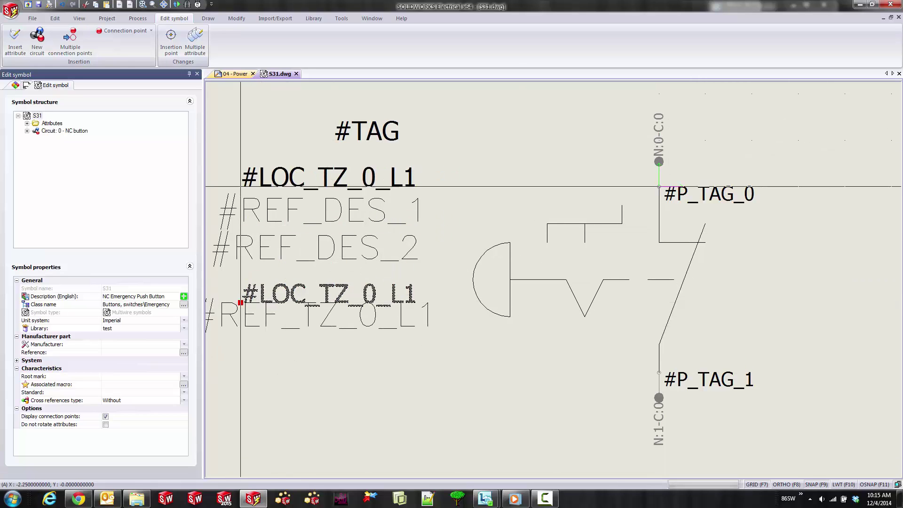
{"action": "left_click", "coordinate": [240, 186]}
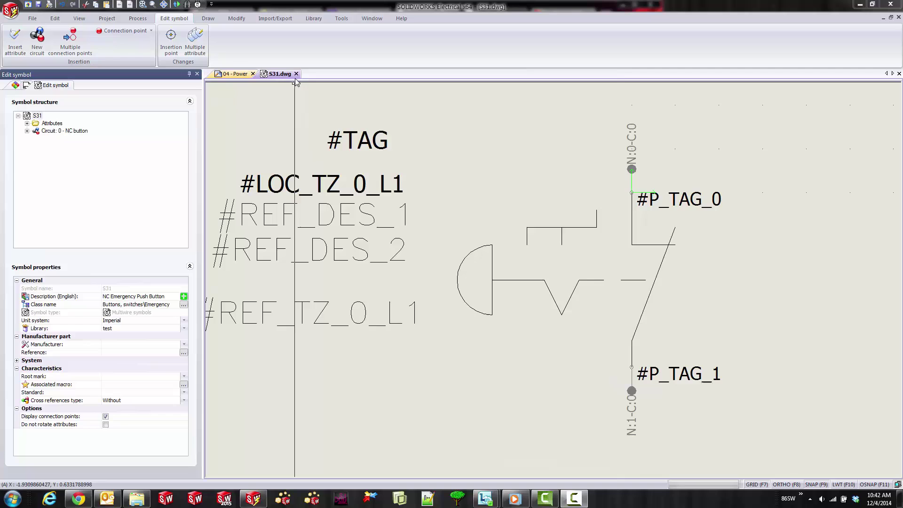
{"action": "left_click", "coordinate": [39, 5]}
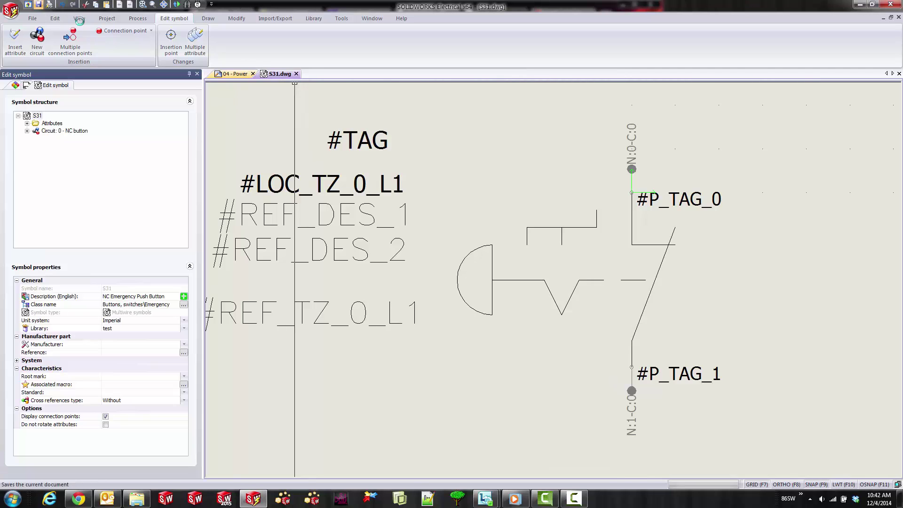
{"action": "left_click", "coordinate": [296, 74]}
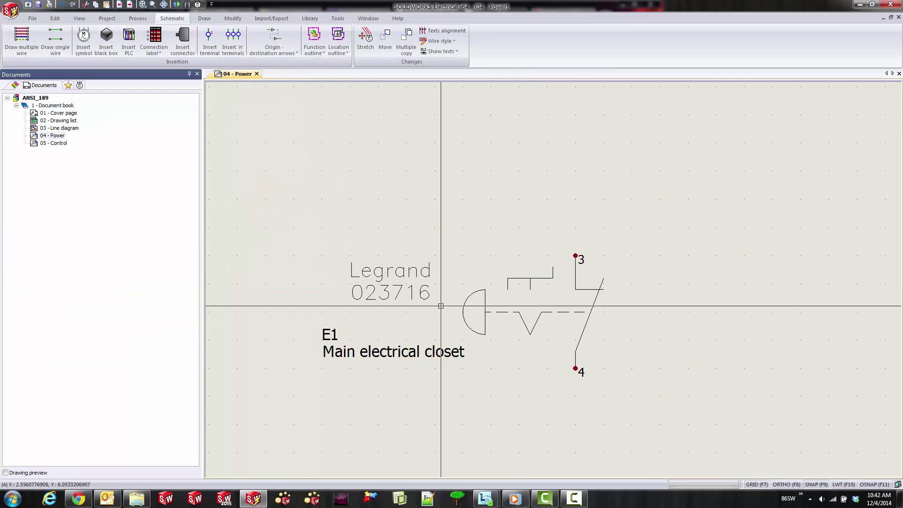
Update the placed symbol so its labels read E1, Main electrical closet, then Legrand 023716.
{"action": "right_click", "coordinate": [531, 280]}
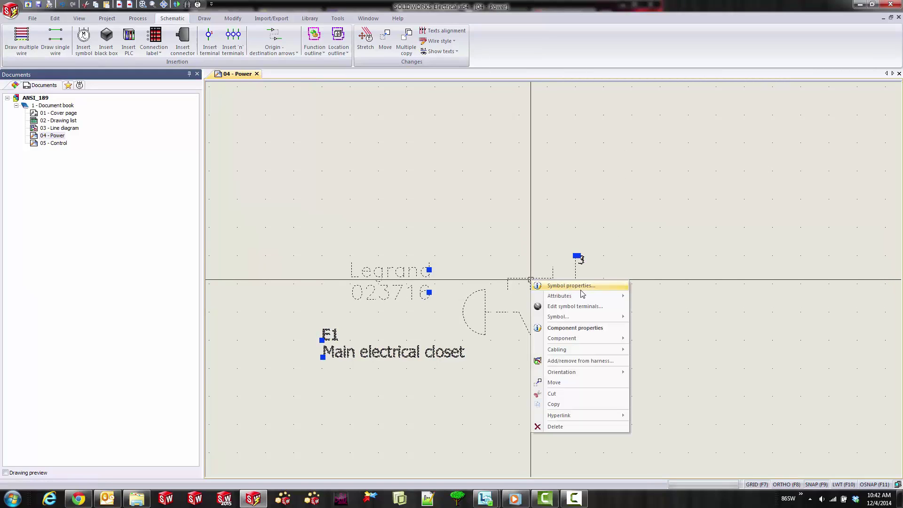
{"action": "mouse_move", "coordinate": [621, 320]}
{"action": "left_click", "coordinate": [668, 318]}
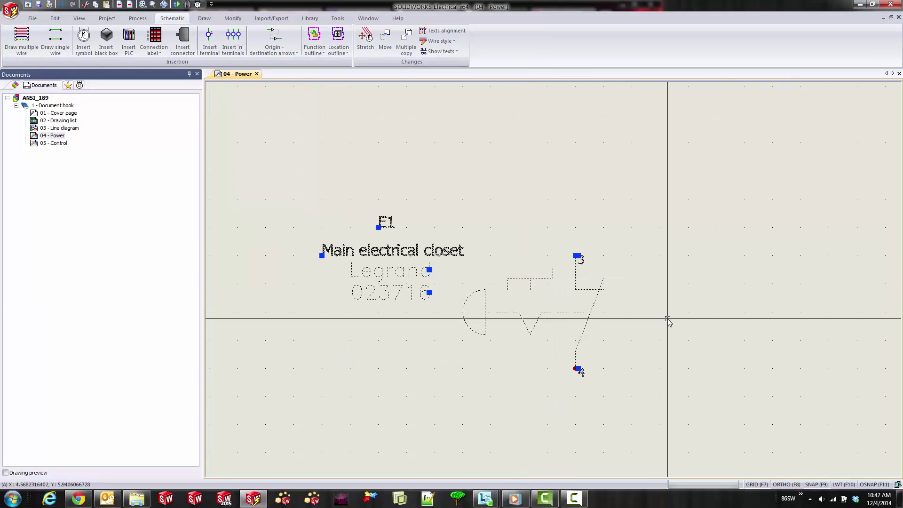